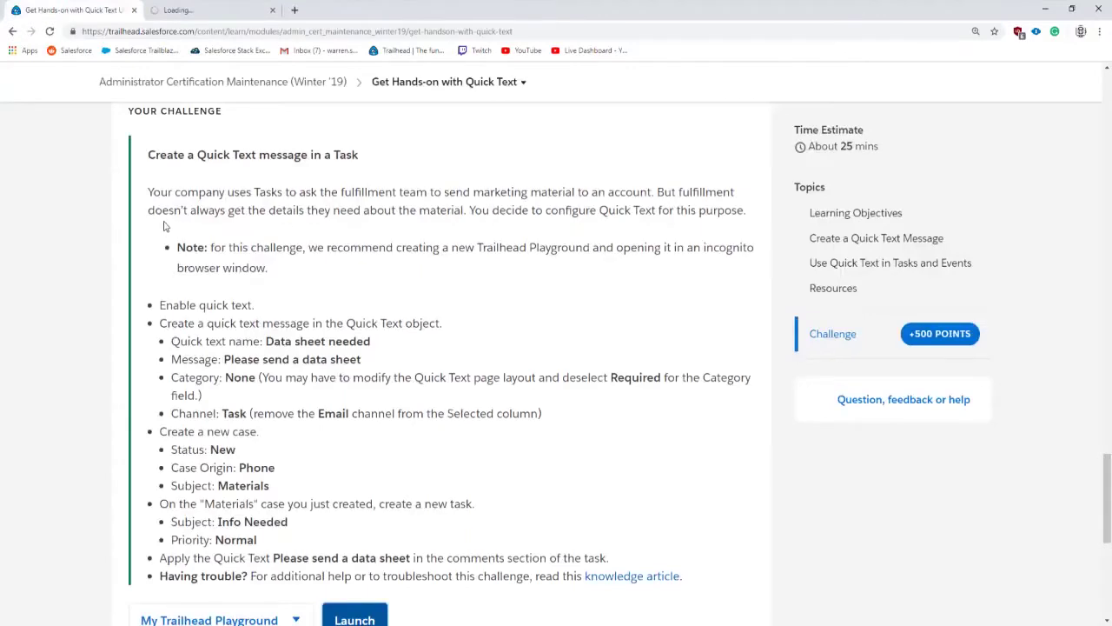
- Read the challenge introduction, then open the Trailhead Playground and allow its notification request
drag(175, 192, 275, 216)
click(274, 217)
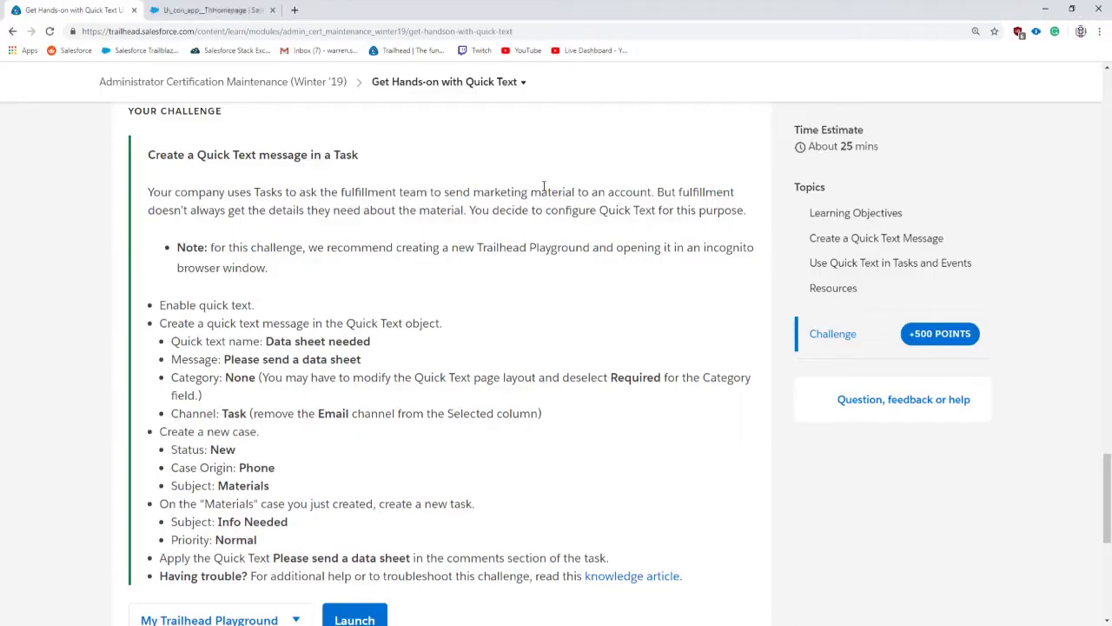
click(223, 7)
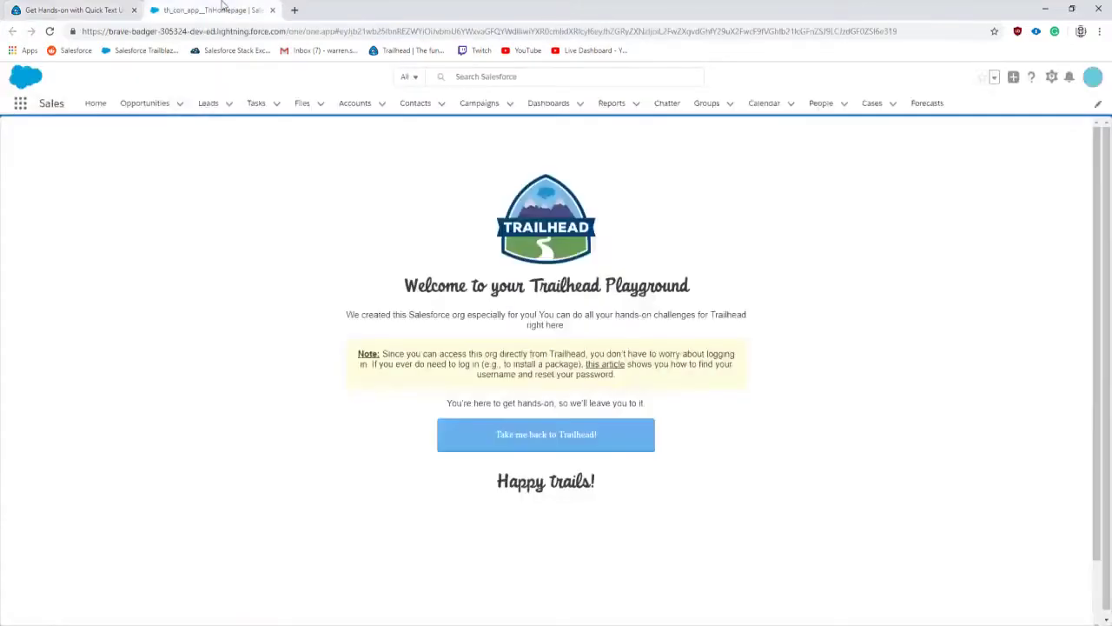
click(178, 99)
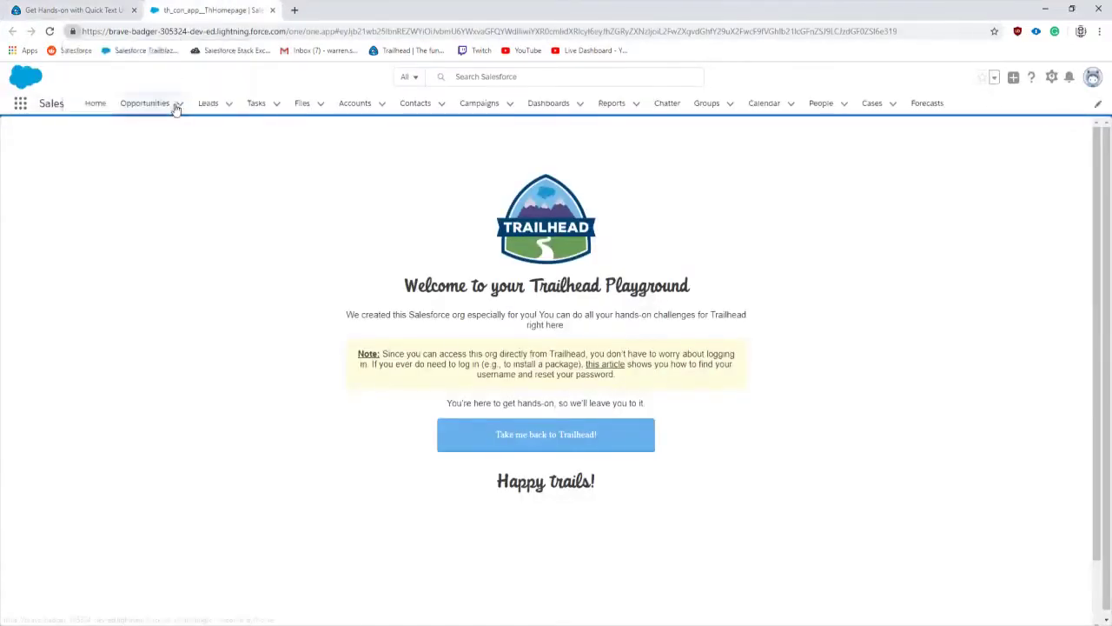
mouse_move(379, 314)
mouse_down()
mouse_move(584, 316)
mouse_move(600, 331)
mouse_up()
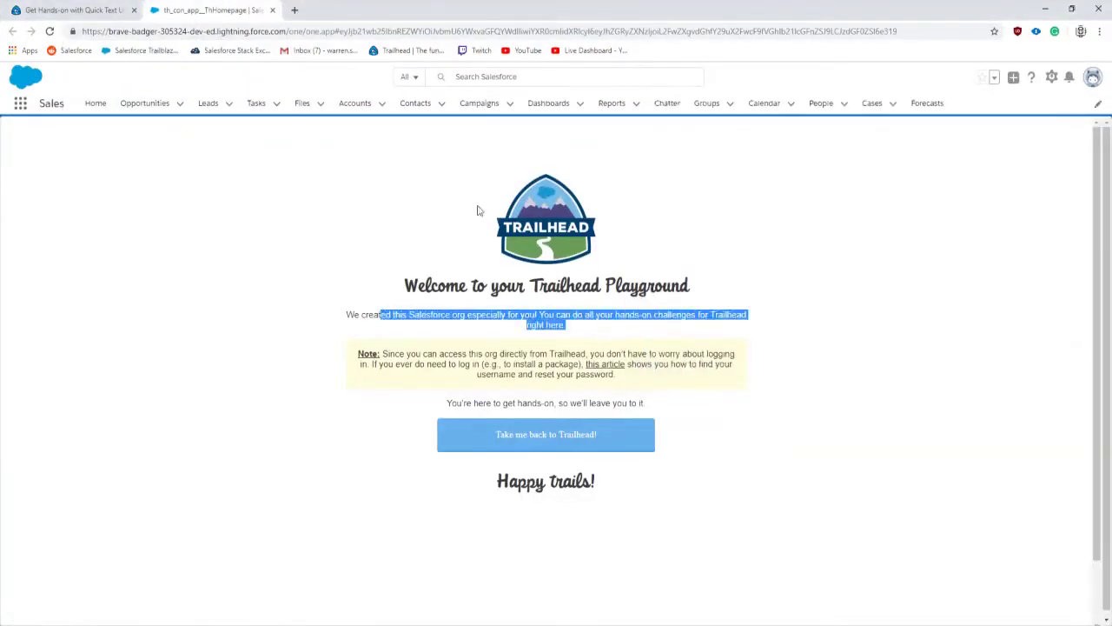
- Review the challenge's 'Enable quick text' step, then return to the Trailhead Playground
click(77, 9)
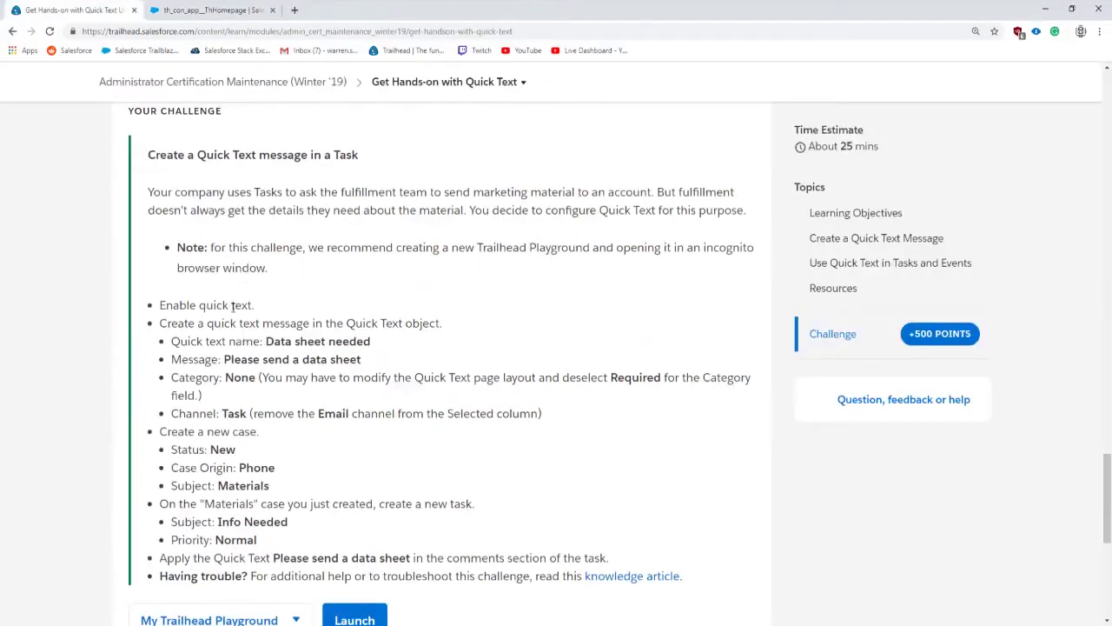
scroll(248, 281, down, 1)
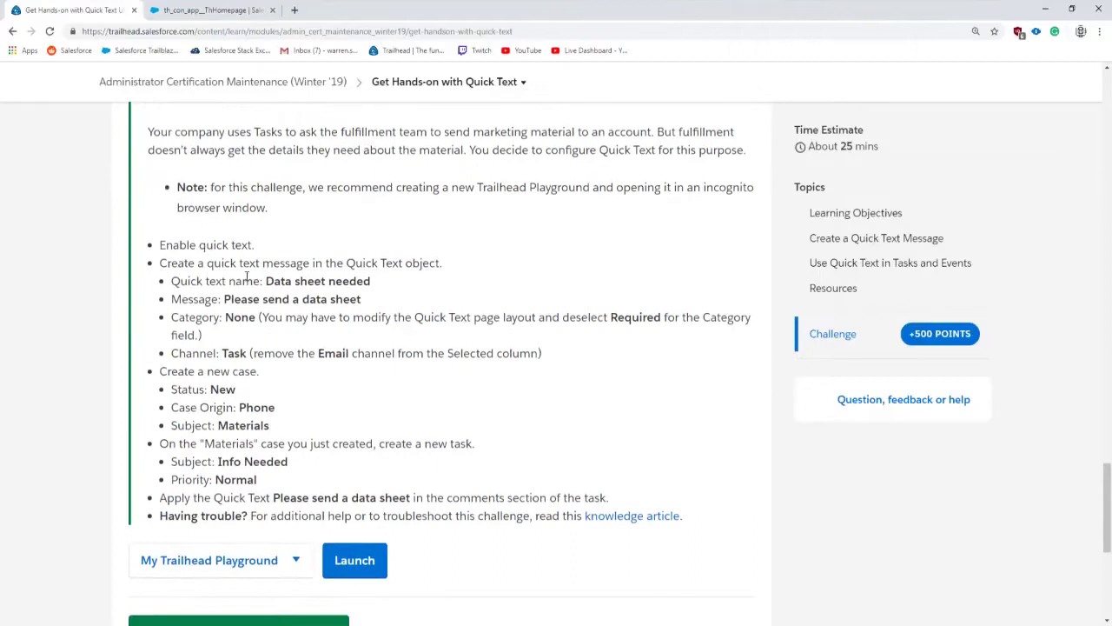
scroll(248, 282, up, 1)
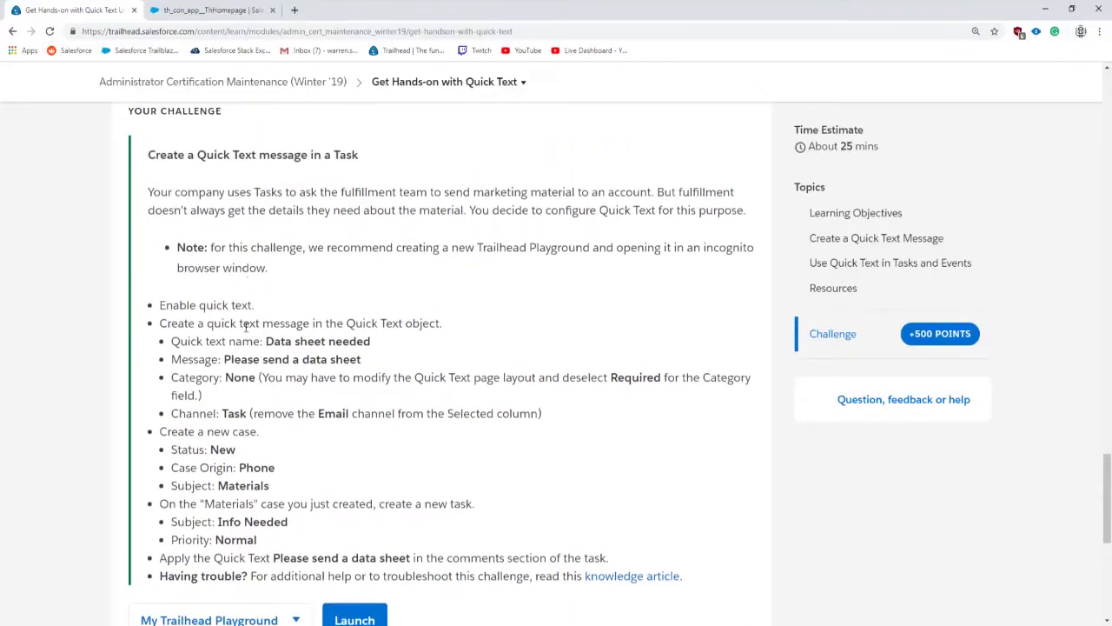
drag(165, 305, 196, 305)
click(219, 306)
key(ctrl+Tab)
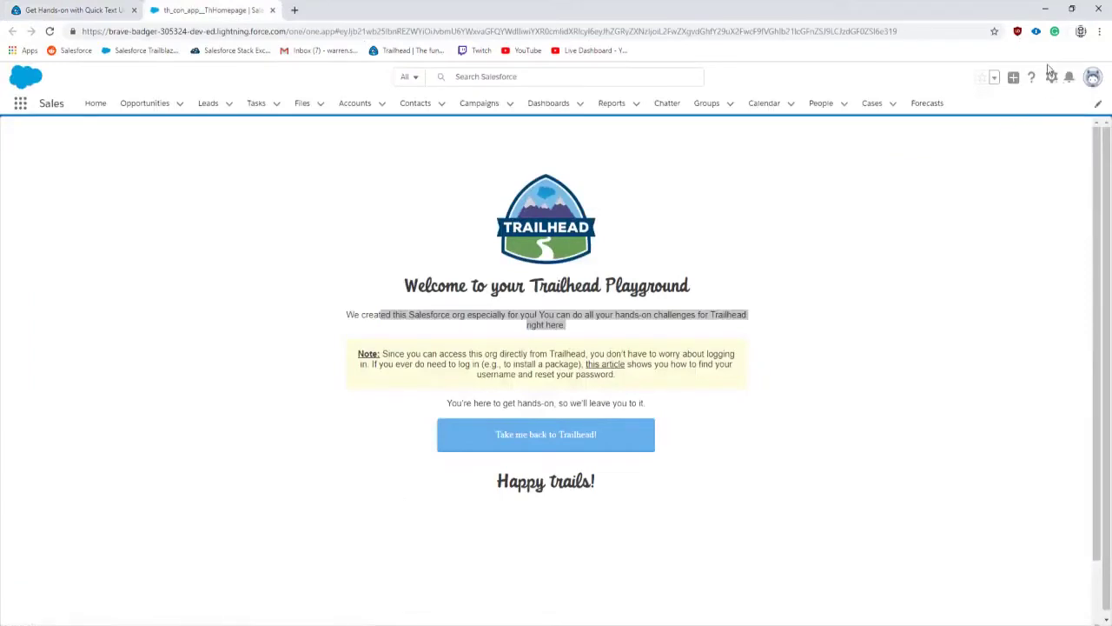
- Open Setup in a new tab and search Quick Find for 'quick' to reach Quick Text Settings
click(1051, 76)
click(1004, 110)
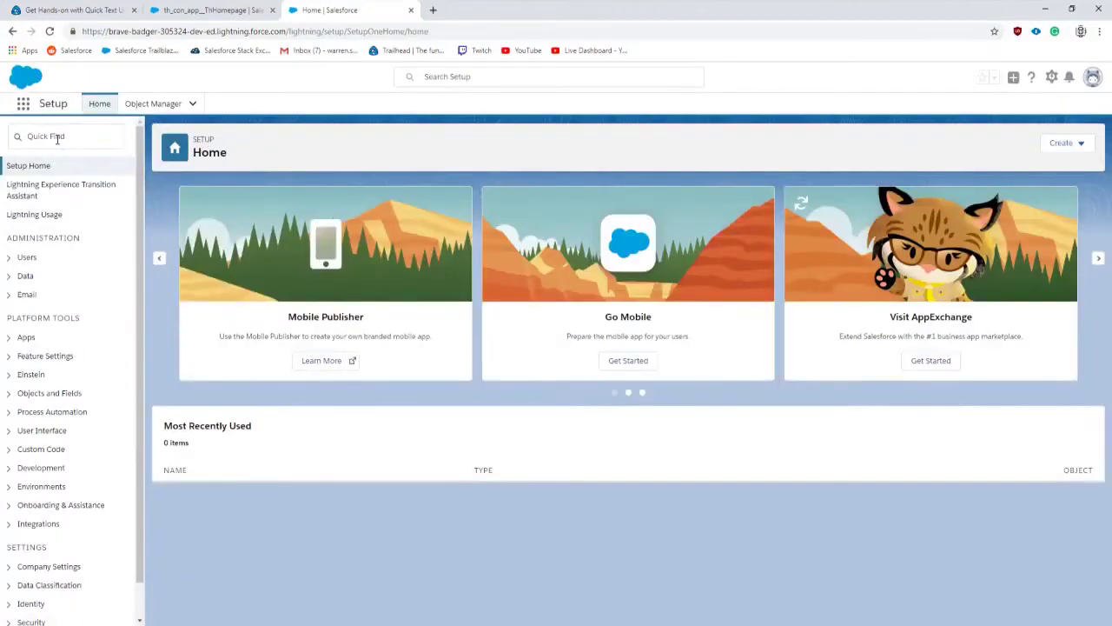
click(57, 139)
text(quick)
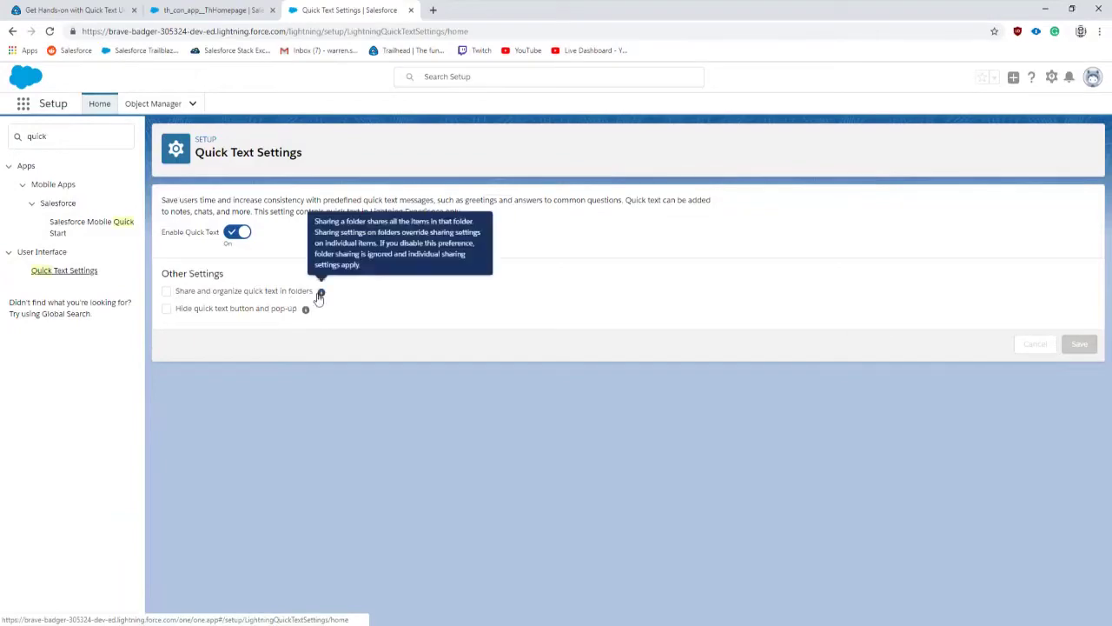
- Return to the challenge instructions and scroll down to the quick text details
click(208, 10)
click(76, 9)
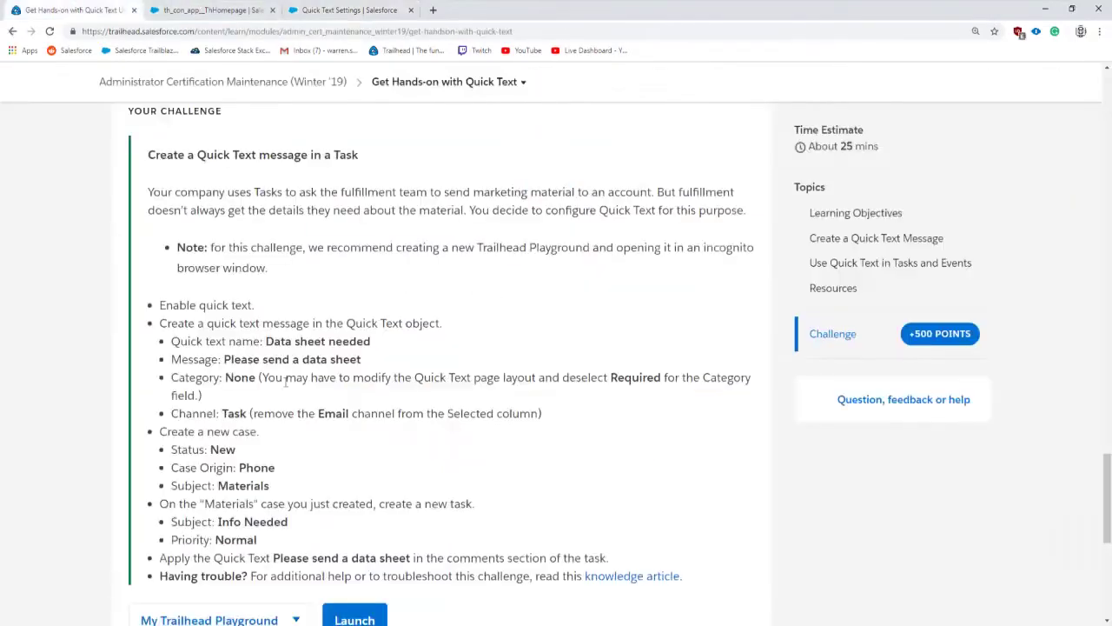
scroll(700, 298, down, 1)
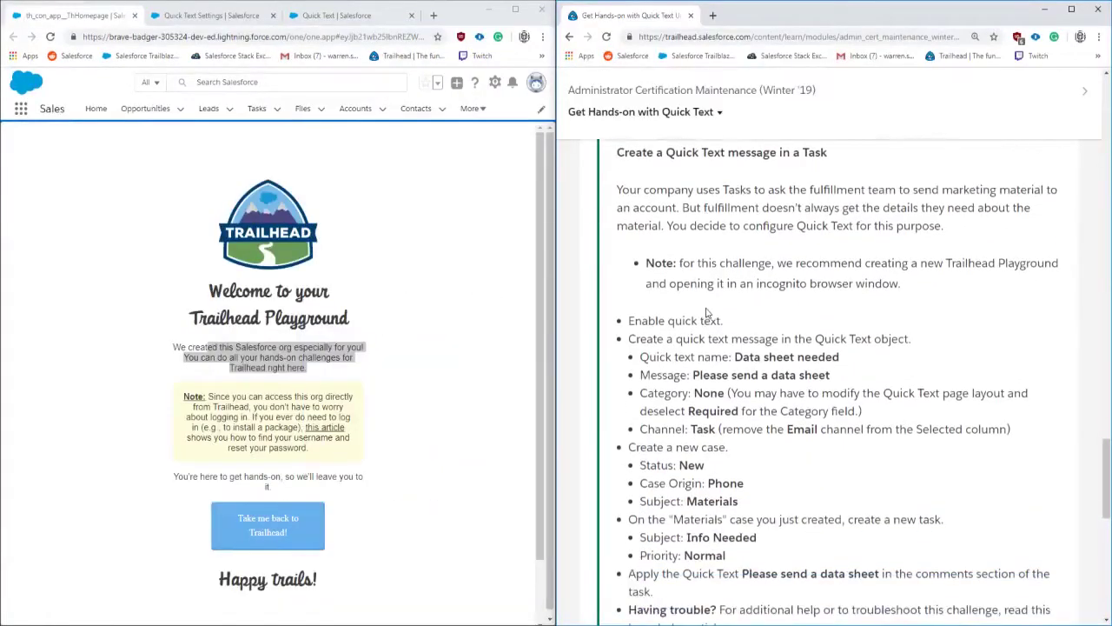
scroll(699, 298, down, 1)
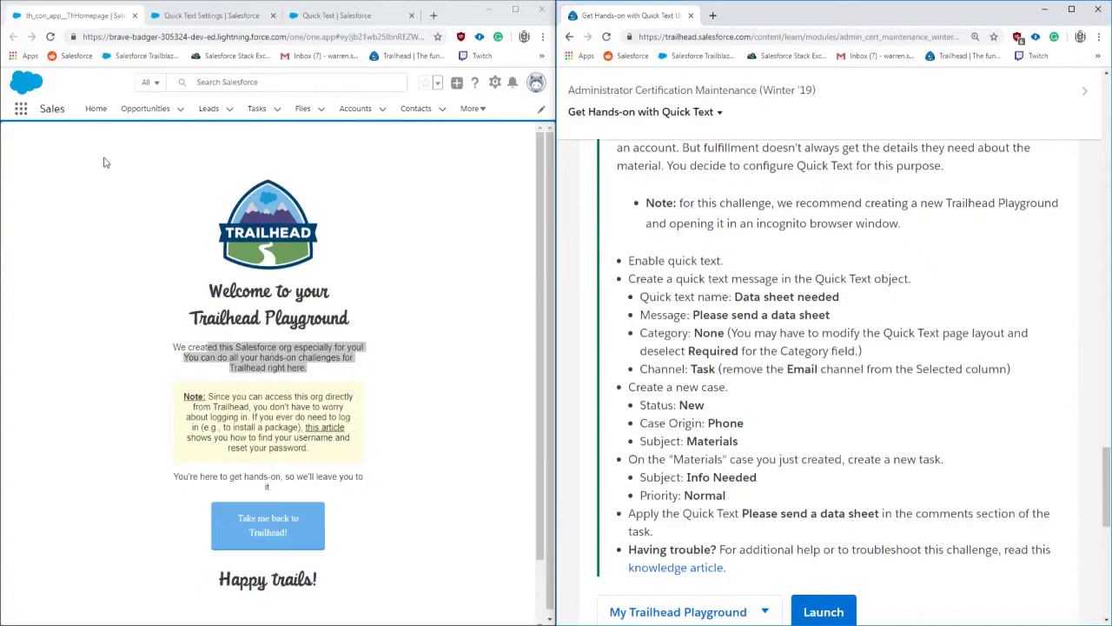
- Open the Quick Text list via an App Launcher search for 'q', and select the name 'Data sheet needed'
click(21, 110)
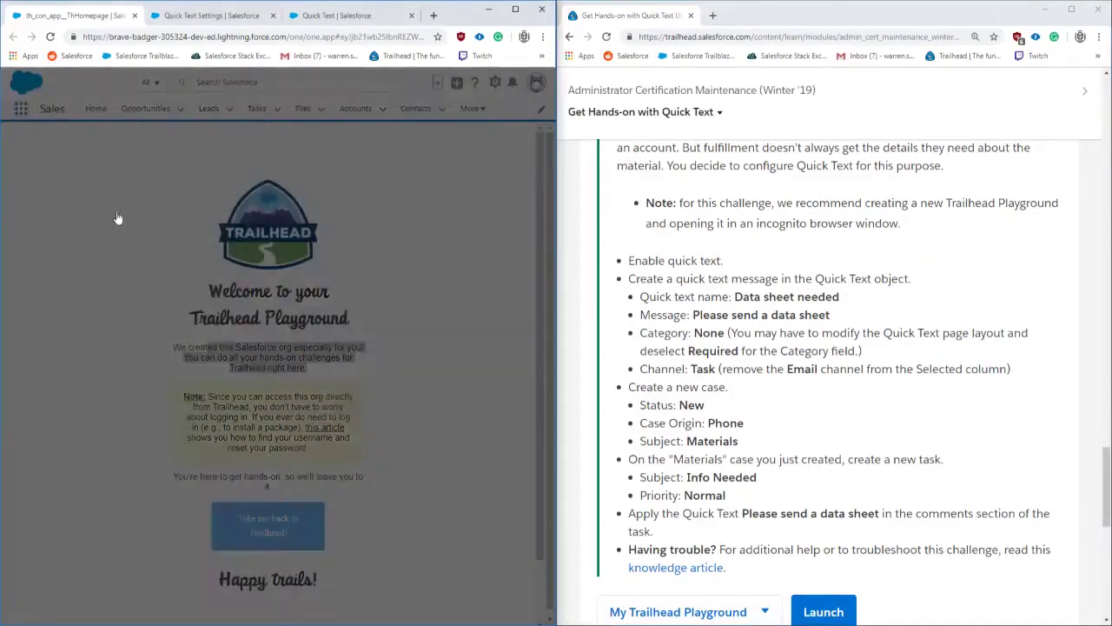
text(quick)
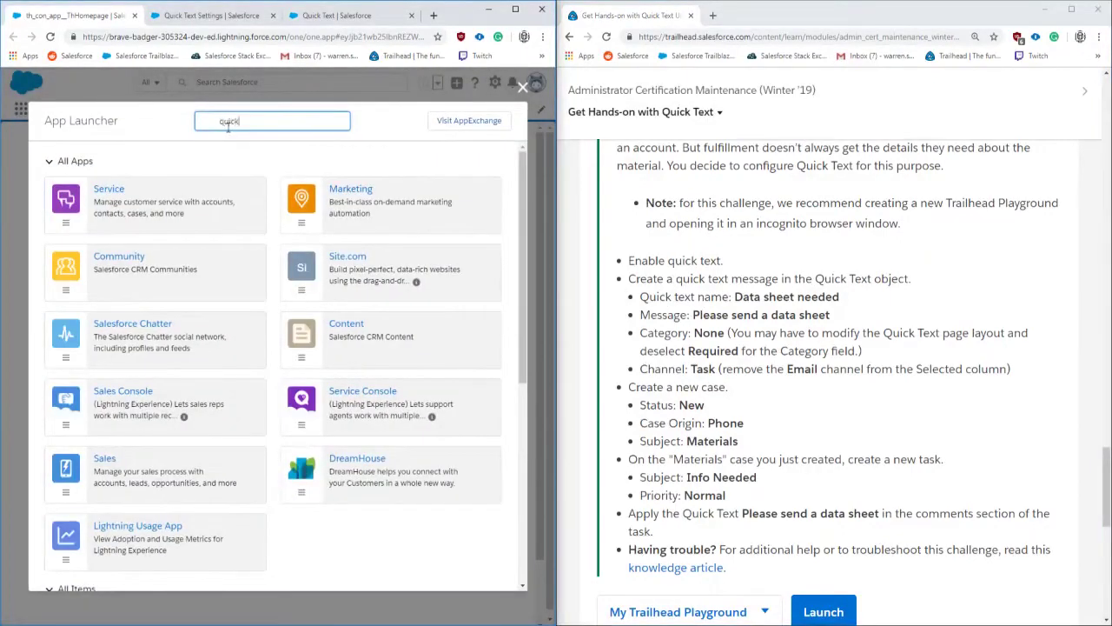
click(87, 221)
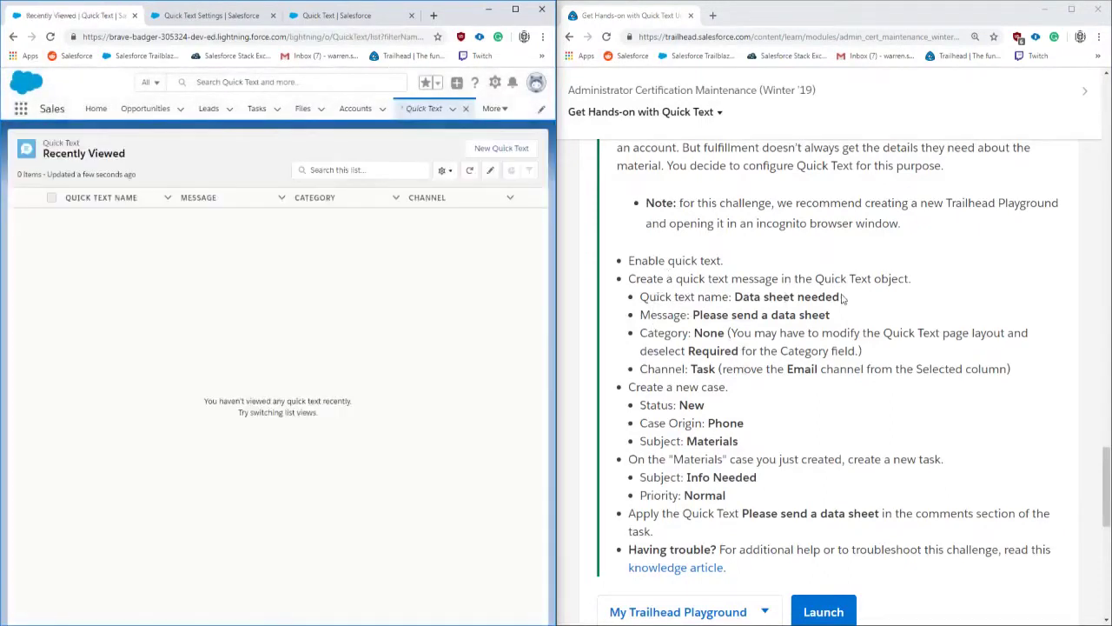
drag(842, 298, 734, 297)
key(ctrl+c)
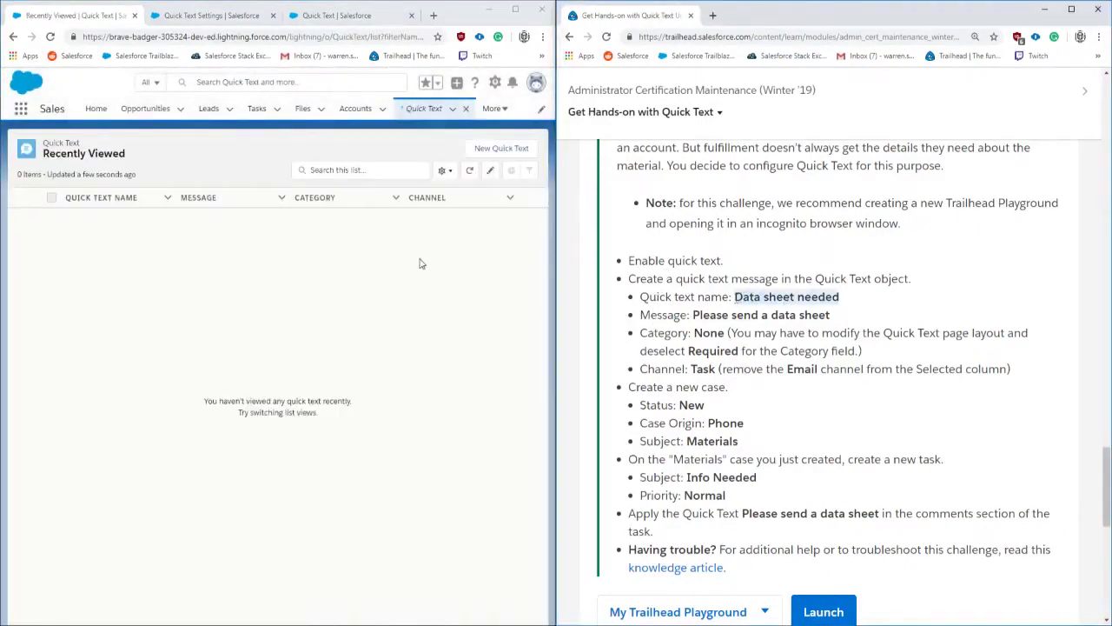
- Start a new quick text named 'Data sheet needed' with message 'Please send a data sheet'
click(501, 147)
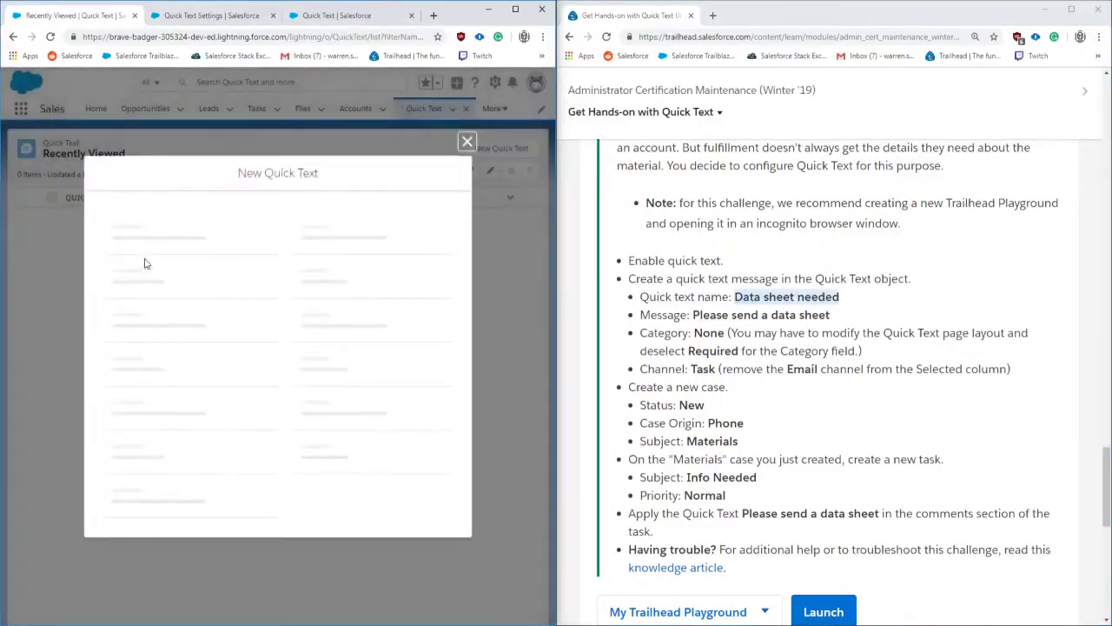
key(ctrl+v)
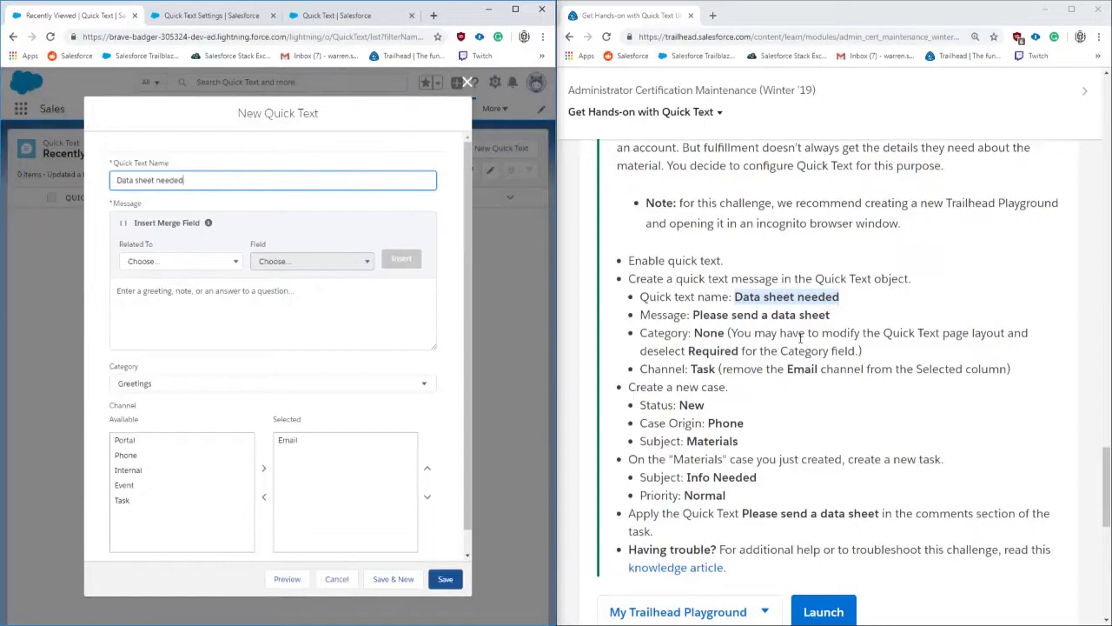
drag(831, 318, 694, 318)
key(ctrl+c)
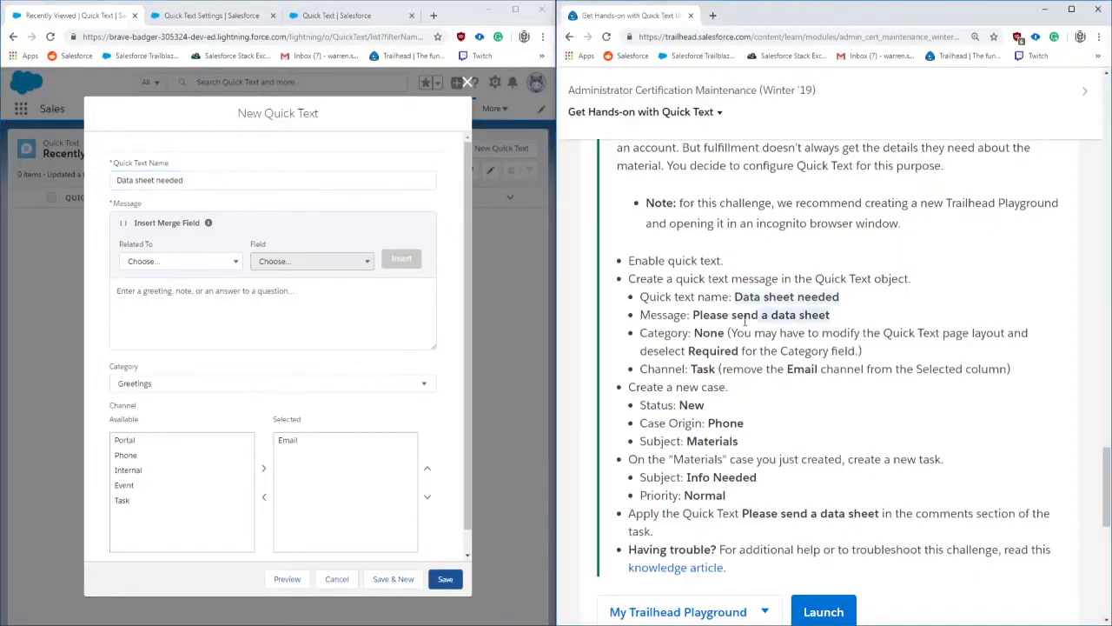
click(328, 330)
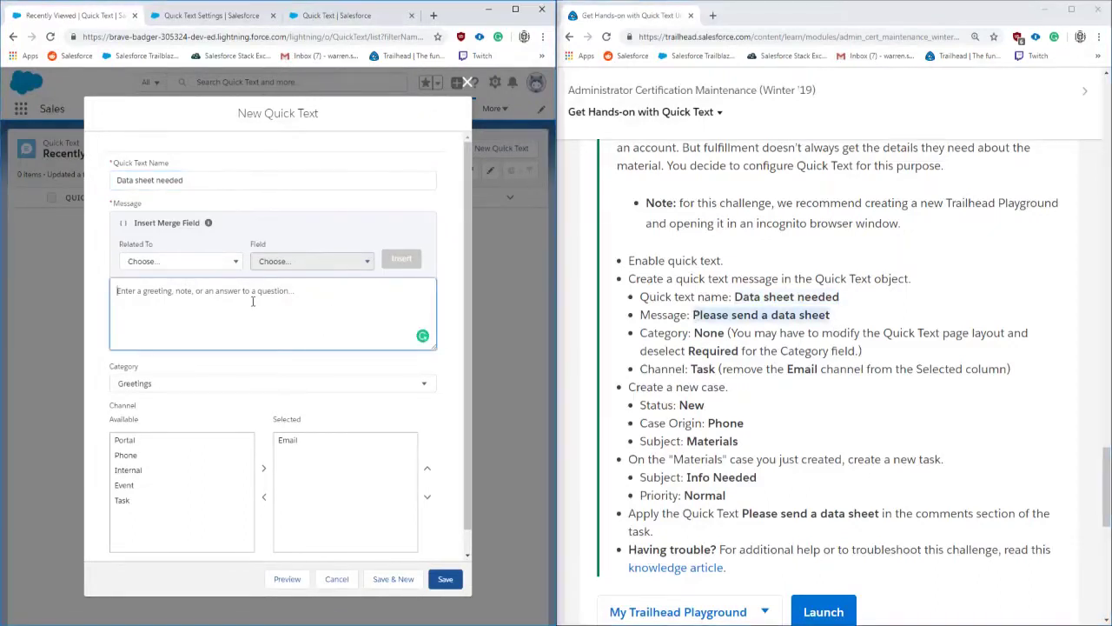
key(ctrl+v)
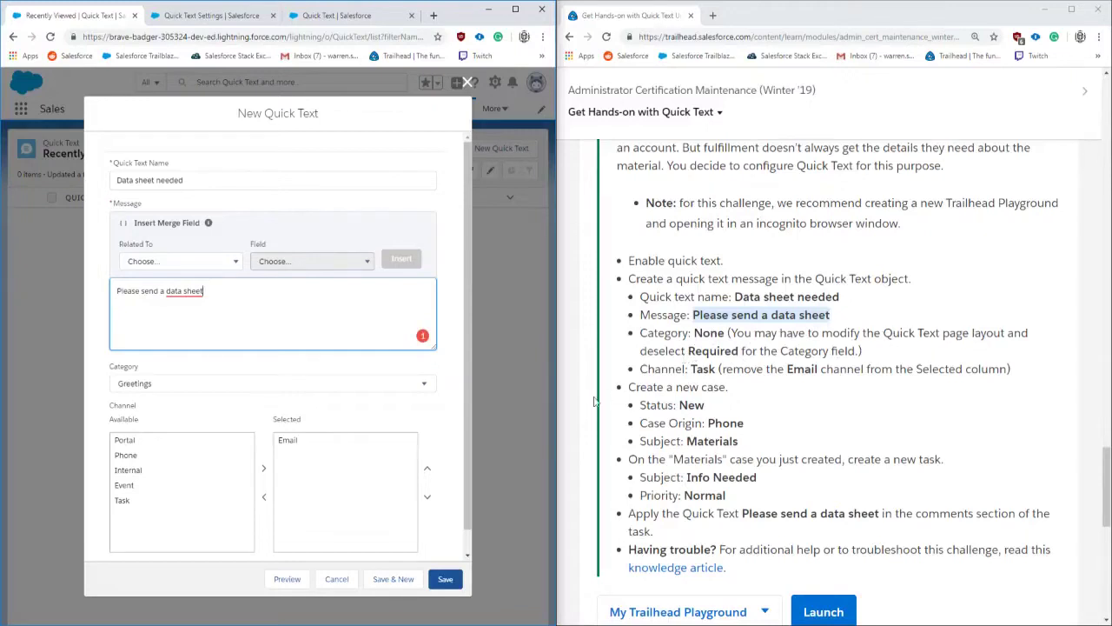
- Set the category to None and the channel to Task instead of Email, then save
click(287, 386)
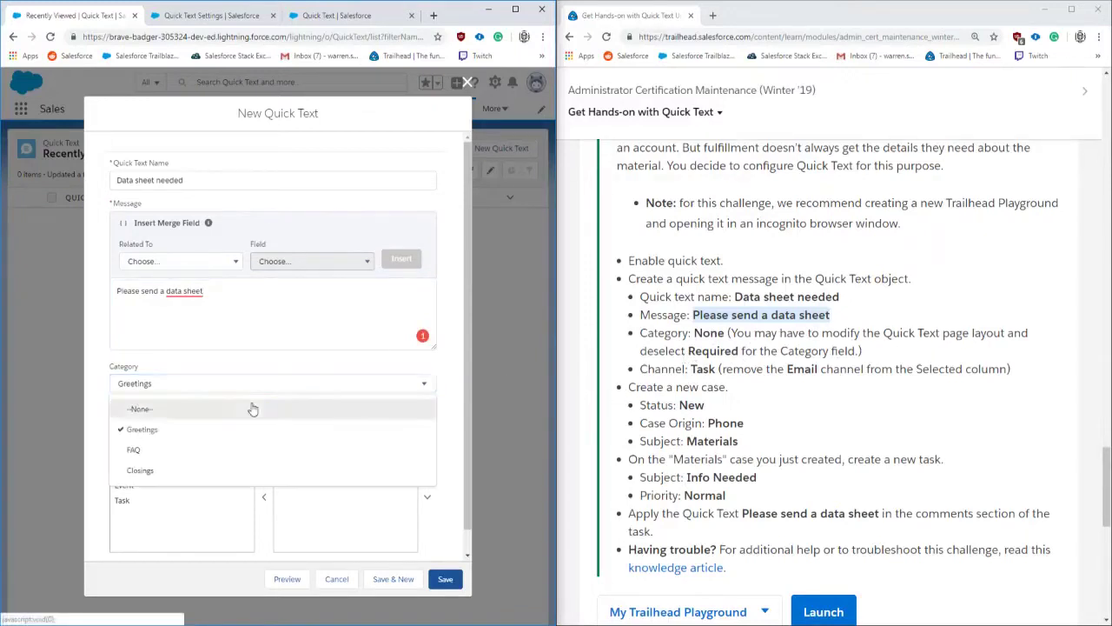
click(139, 409)
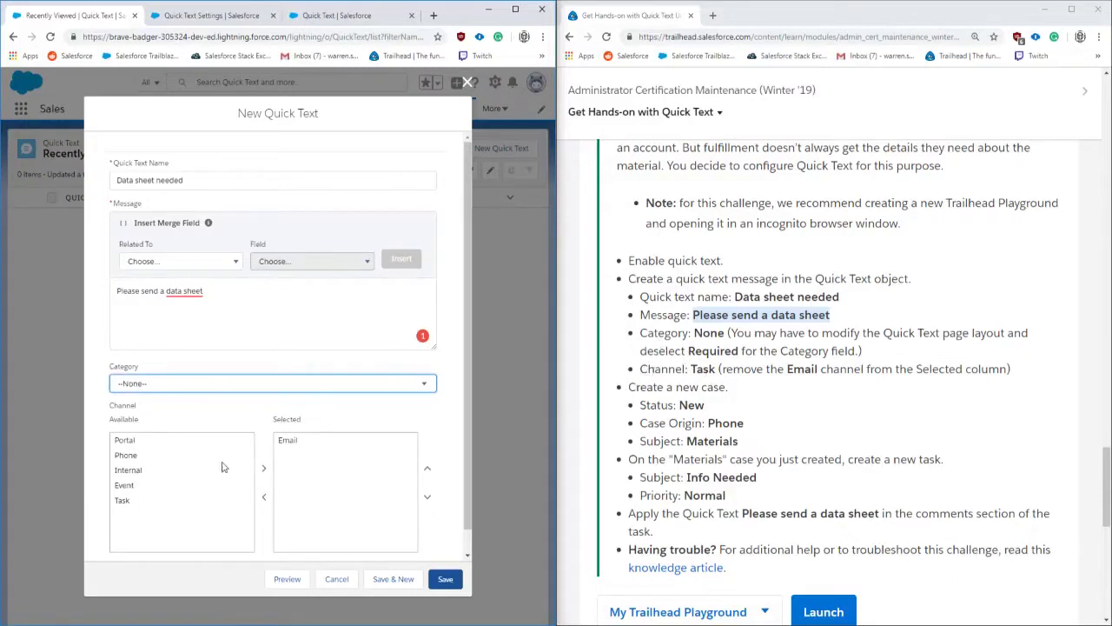
click(122, 499)
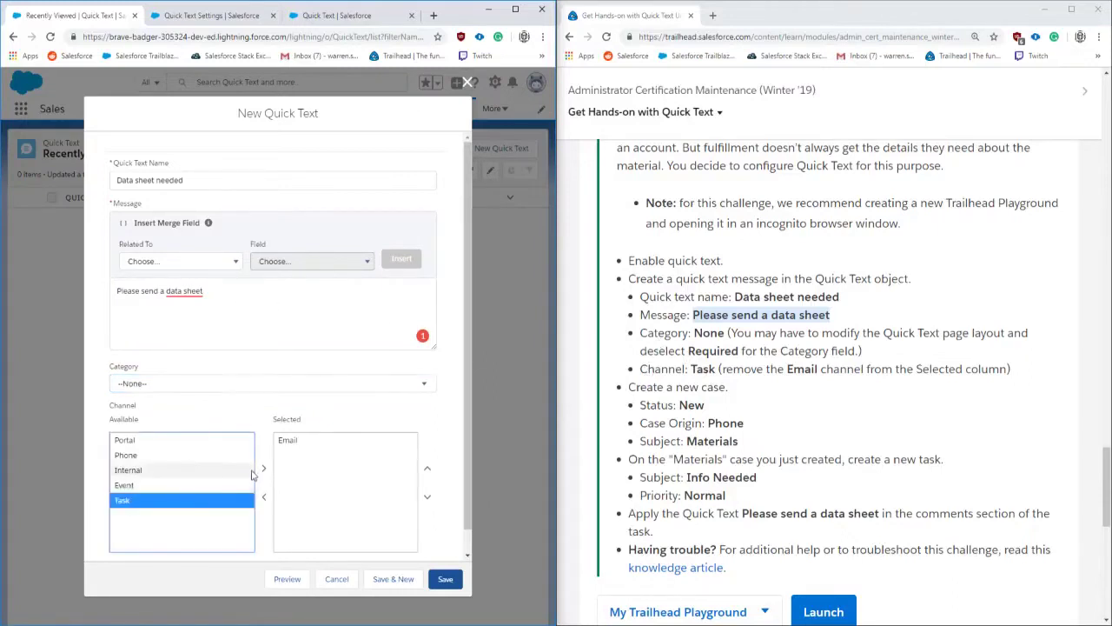
click(263, 467)
click(264, 497)
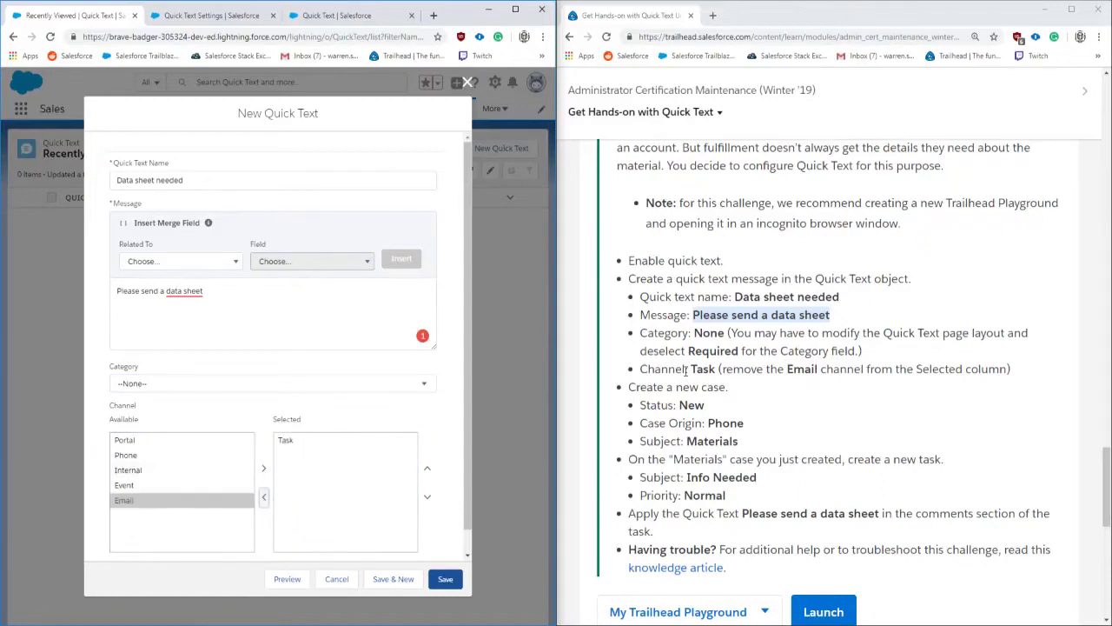
scroll(682, 399, down, 1)
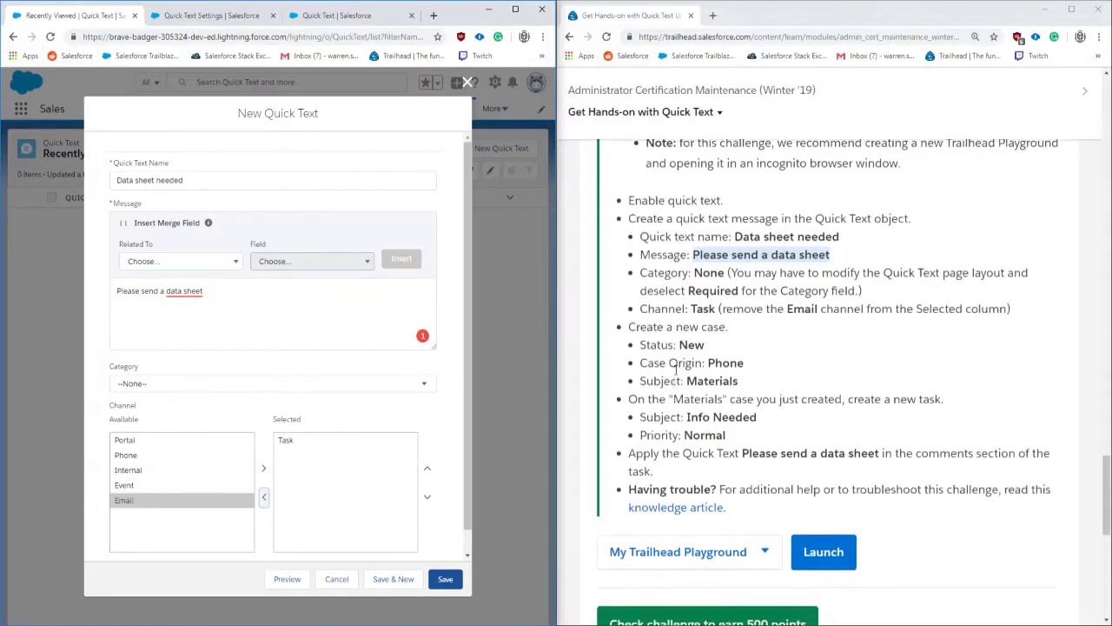
click(445, 578)
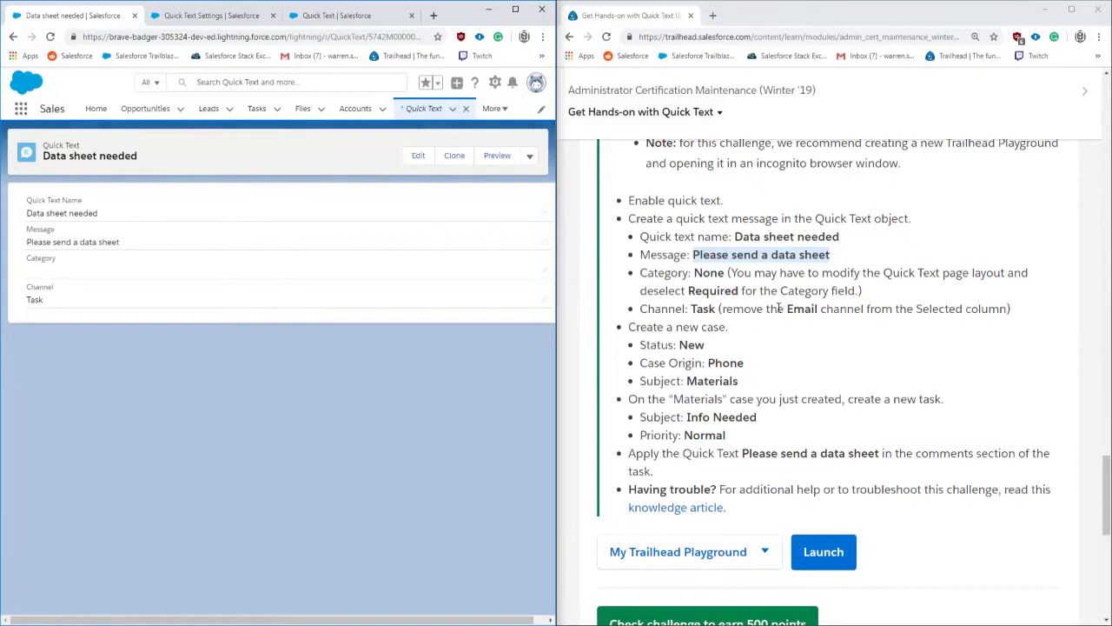
- Go to Cases from the More menu, dismiss the list view tip, and start a new case
click(494, 108)
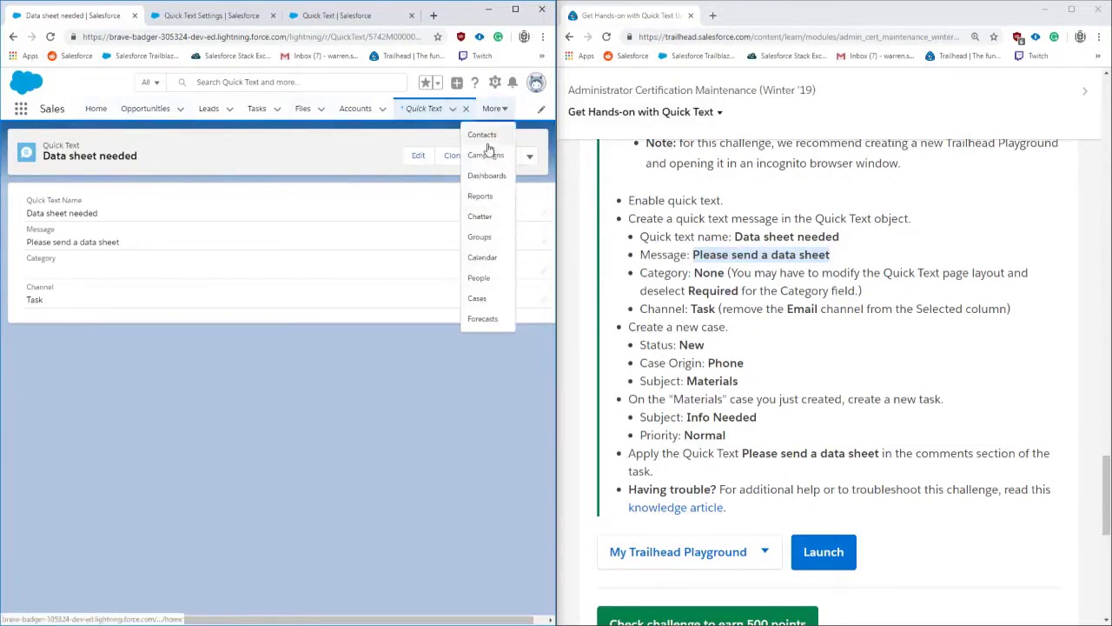
click(478, 299)
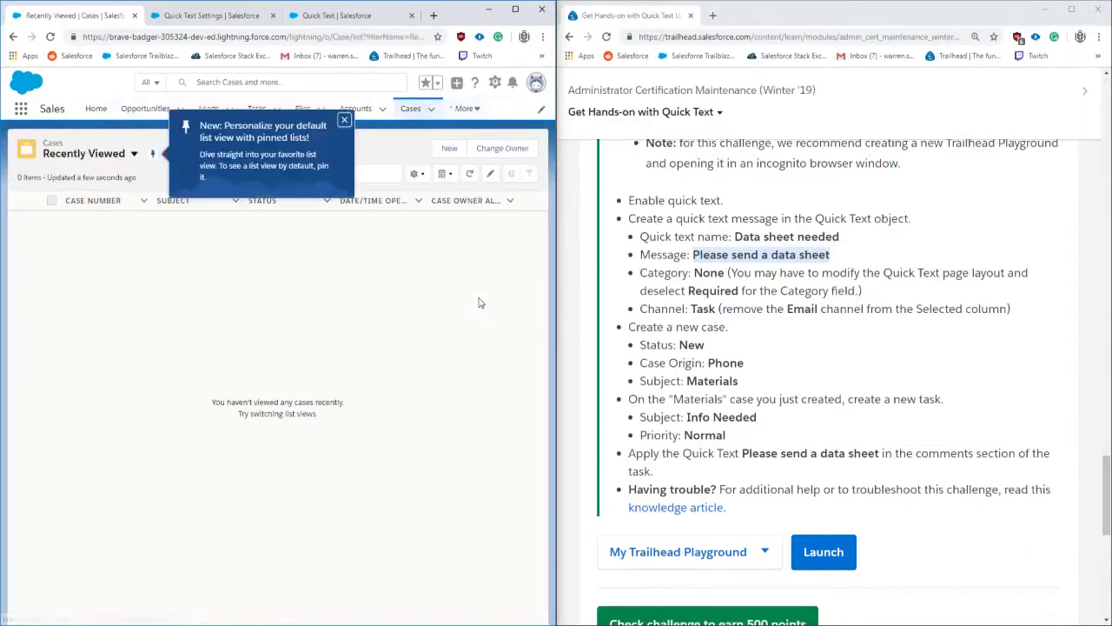
click(345, 119)
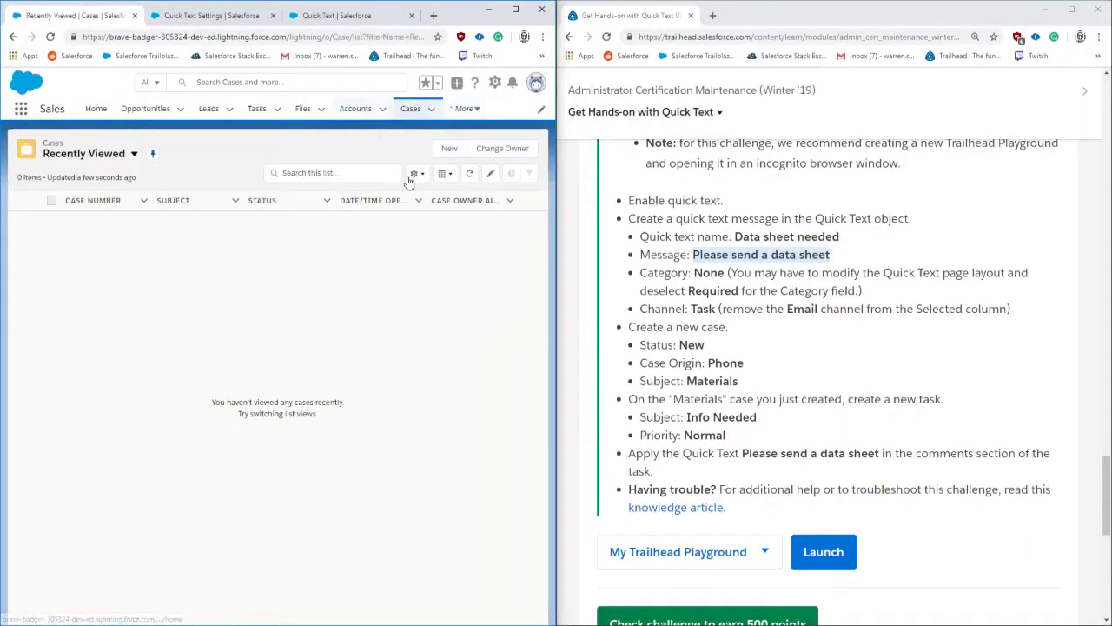
click(449, 149)
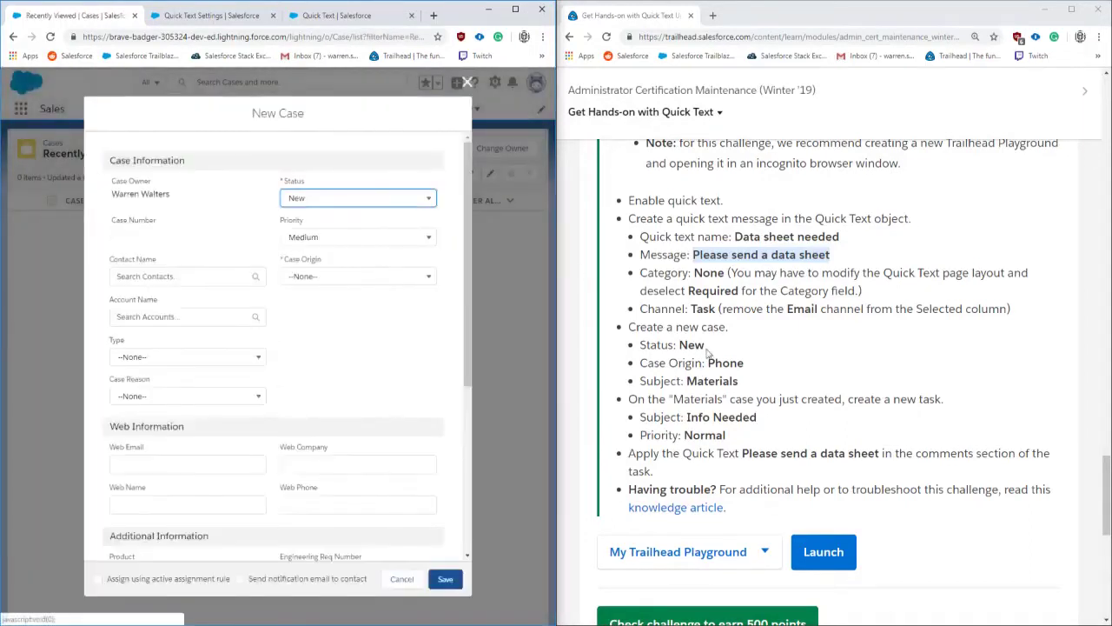
scroll(348, 342, down, 3)
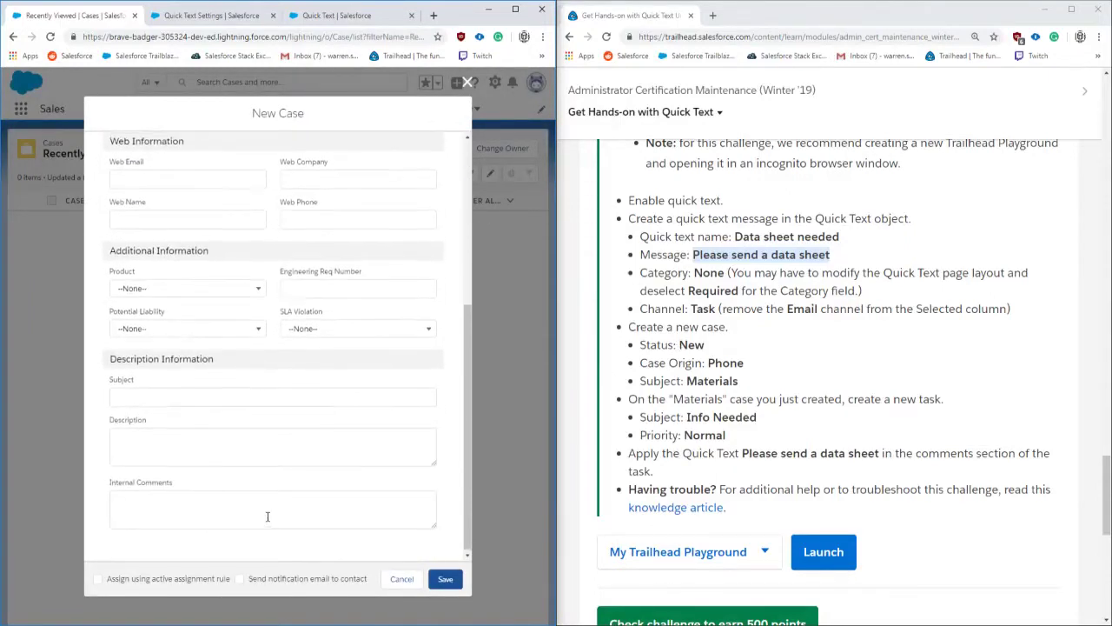
scroll(267, 516, up, 2)
scroll(267, 511, up, 3)
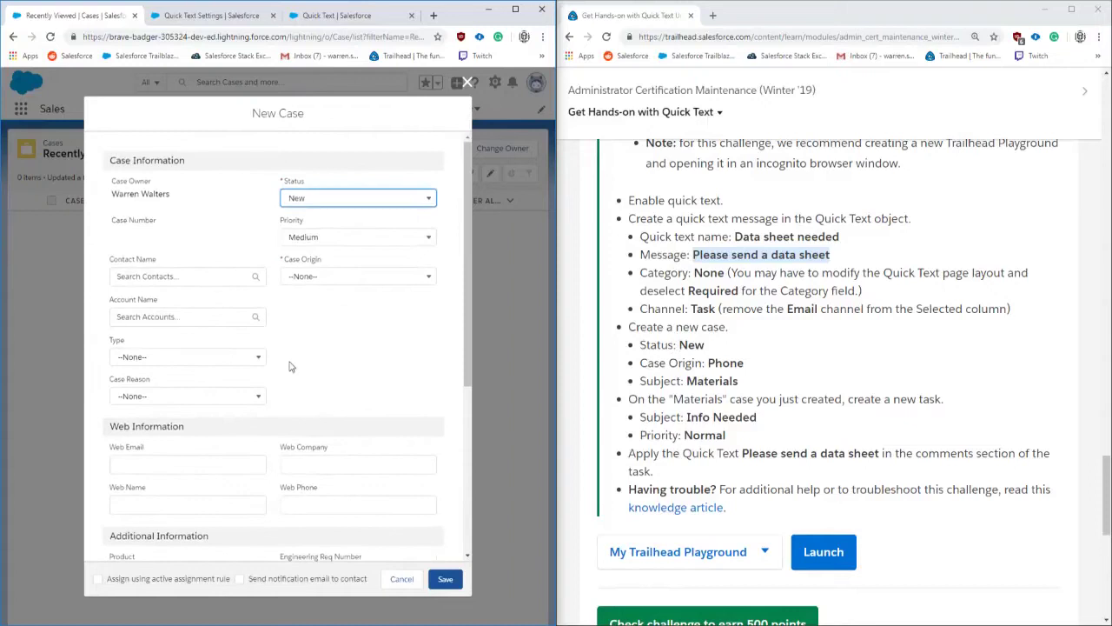
- Set the case origin to Phone and the subject to 'Materials'
click(329, 278)
click(327, 316)
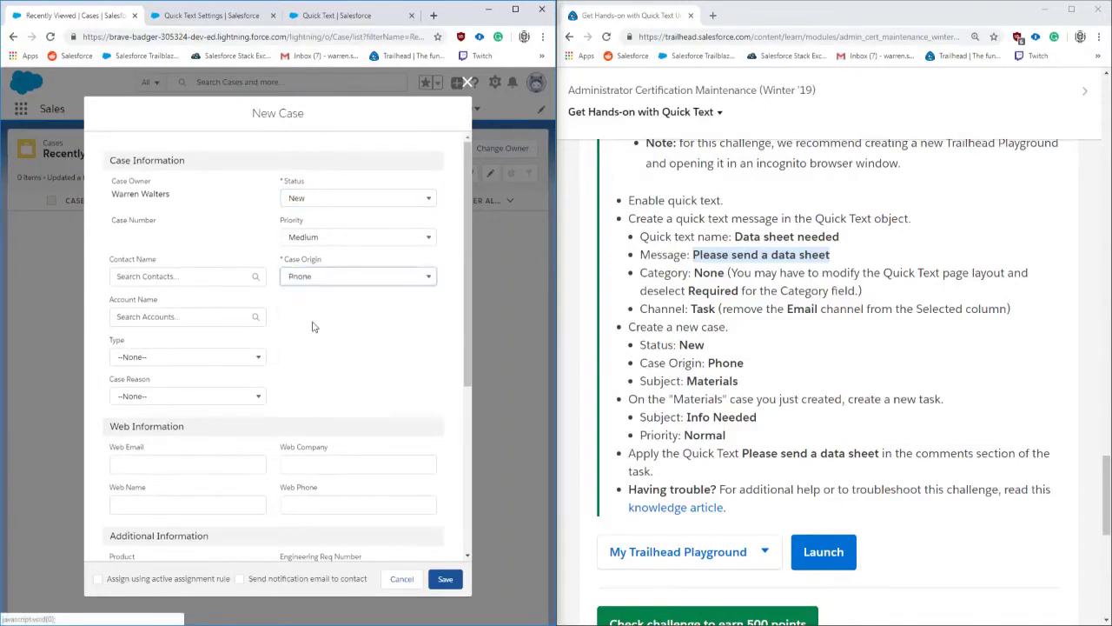
double_click(700, 381)
key(ctrl+c)
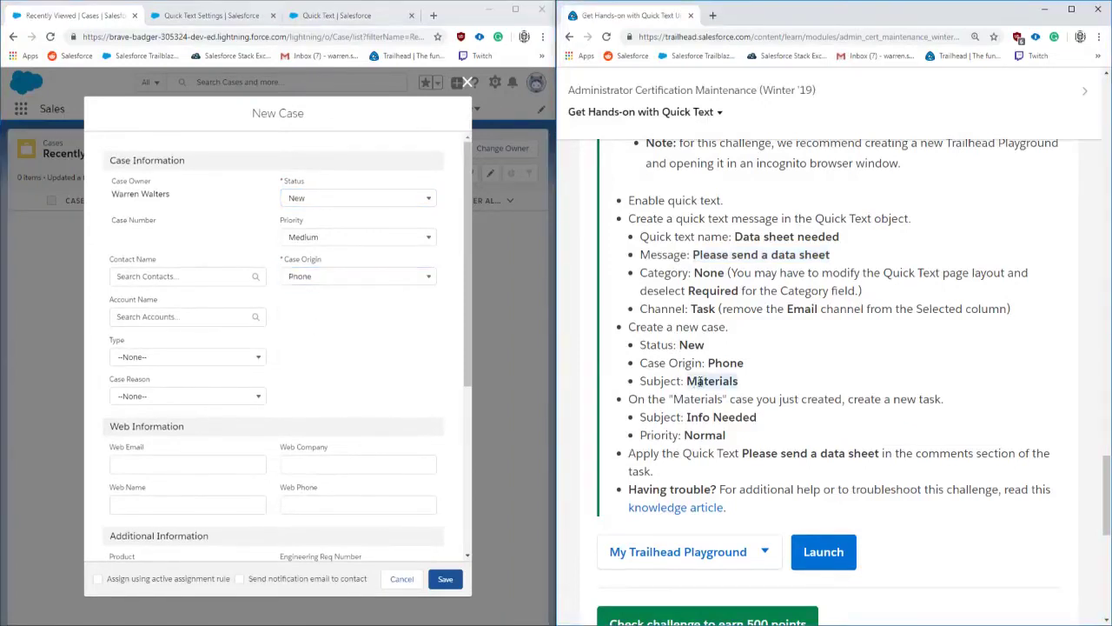
scroll(252, 329, down, 1)
scroll(235, 330, down, 1)
scroll(230, 329, down, 1)
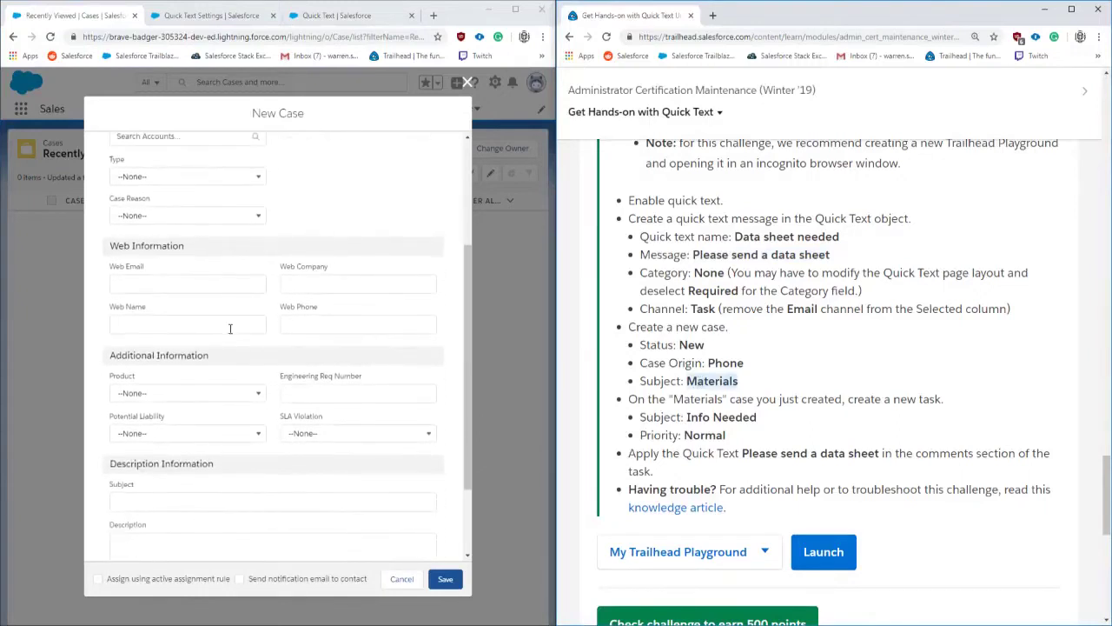
click(184, 498)
key(ctrl+v)
scroll(227, 417, down, 2)
scroll(228, 417, down, 1)
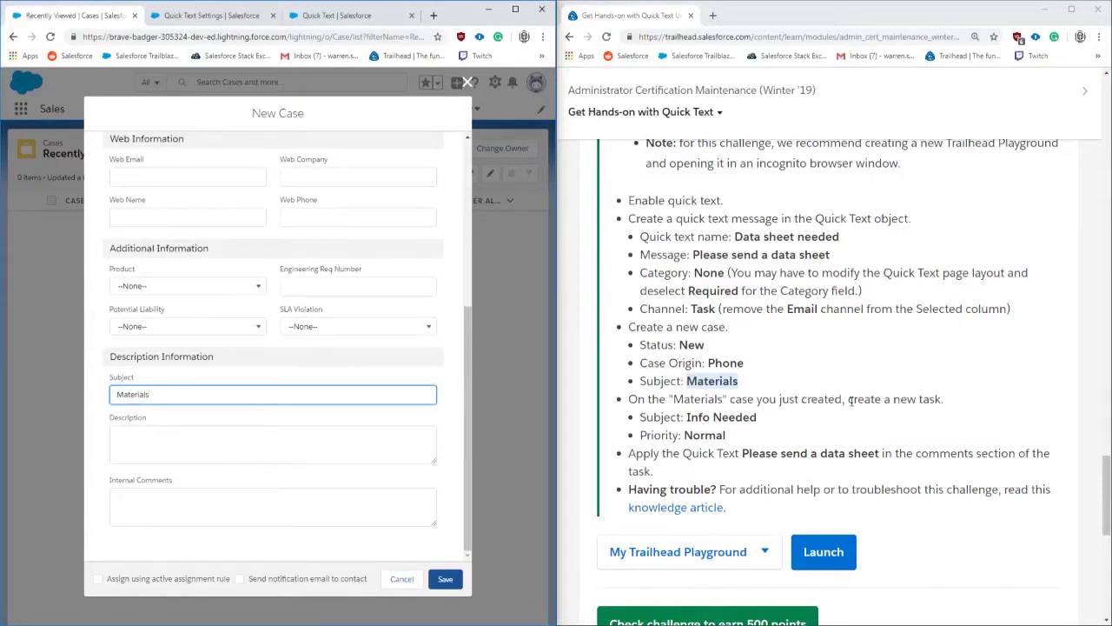
- Save the Materials case and start a new task from its Related records
click(445, 579)
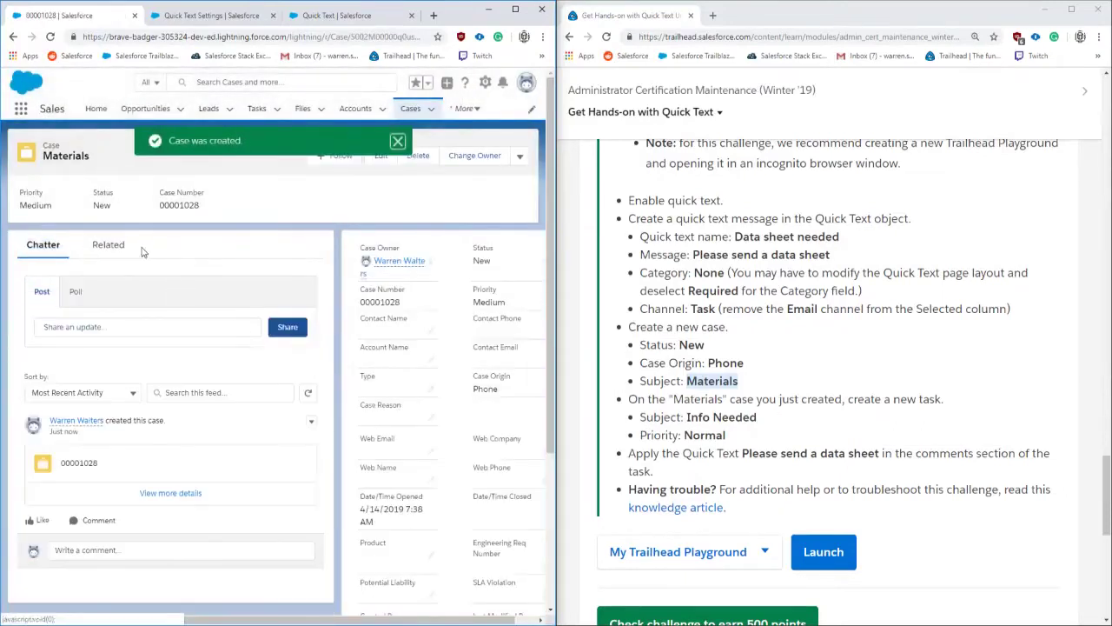
click(108, 244)
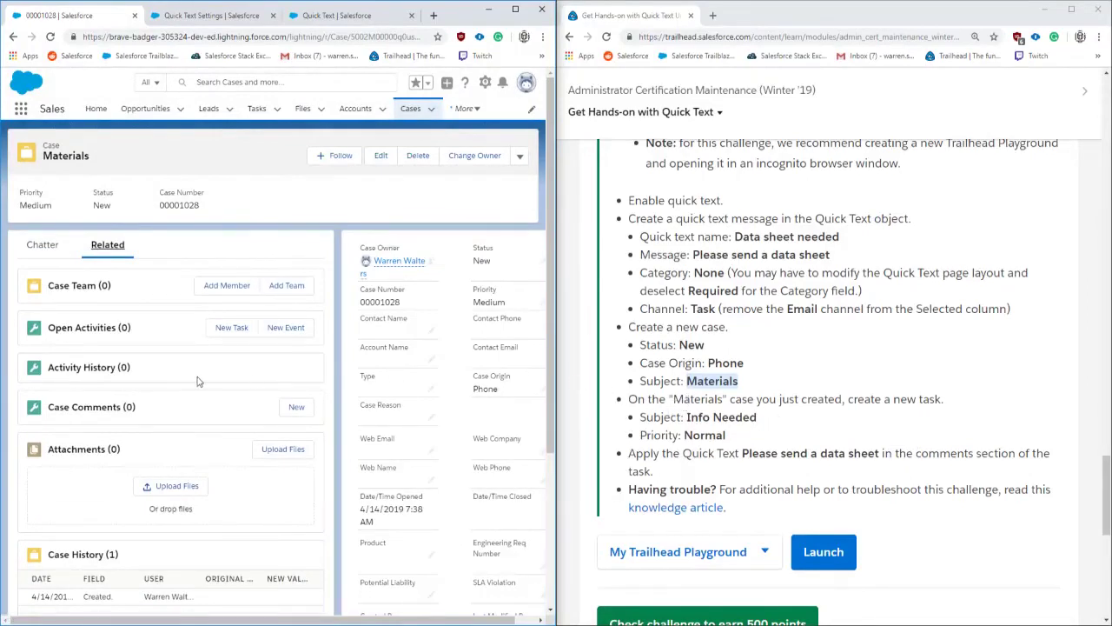
scroll(199, 380, down, 2)
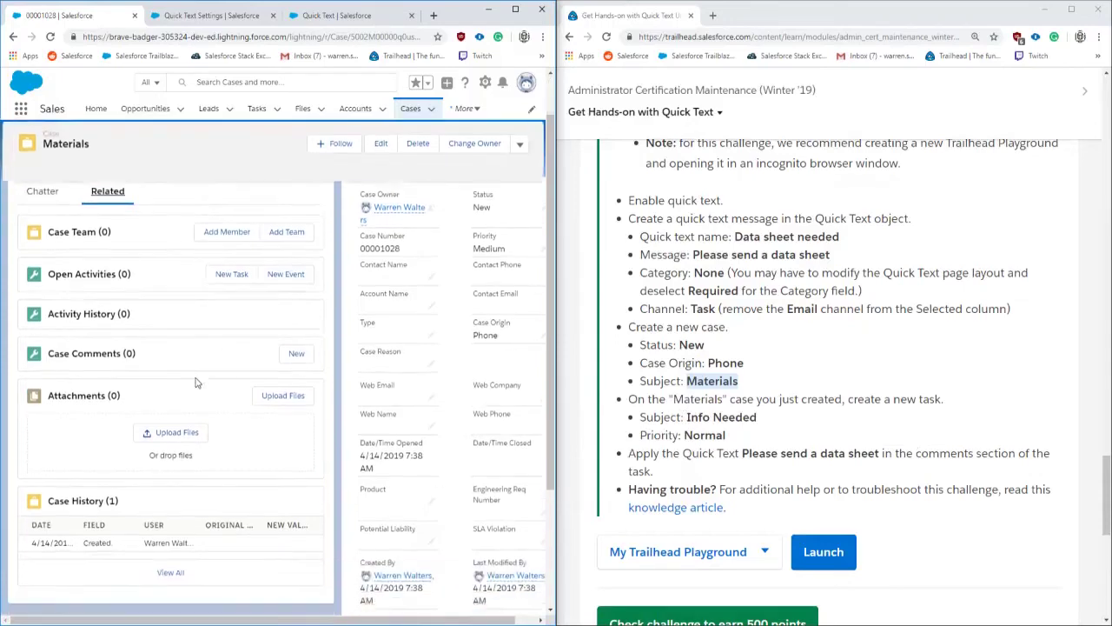
scroll(217, 361, up, 2)
click(226, 330)
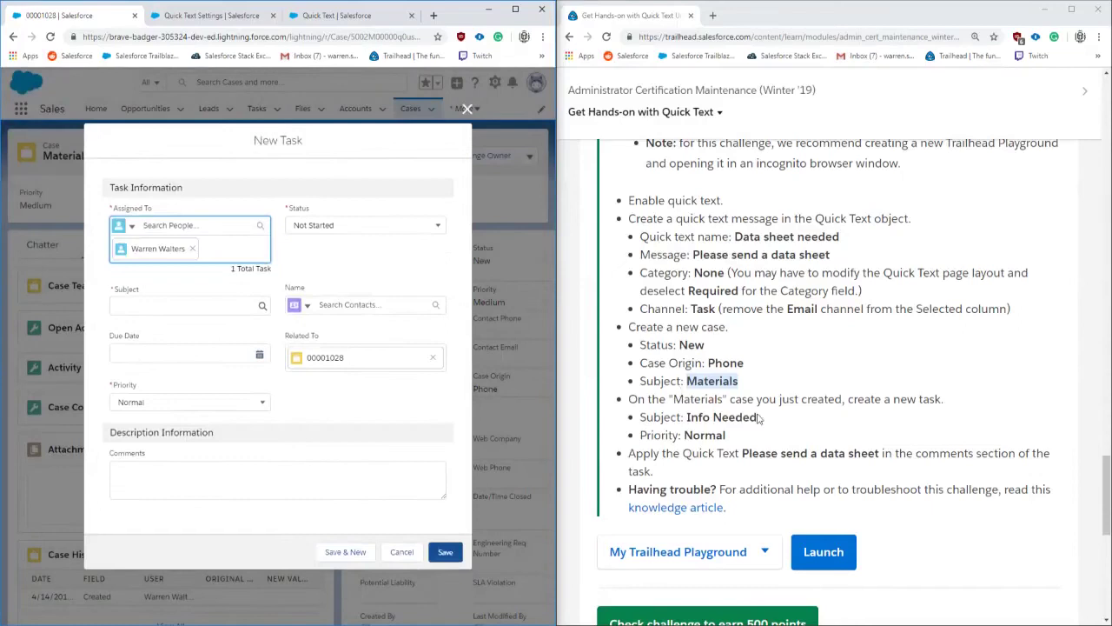
- Enter 'Info Needed' as the task subject
drag(758, 417, 687, 417)
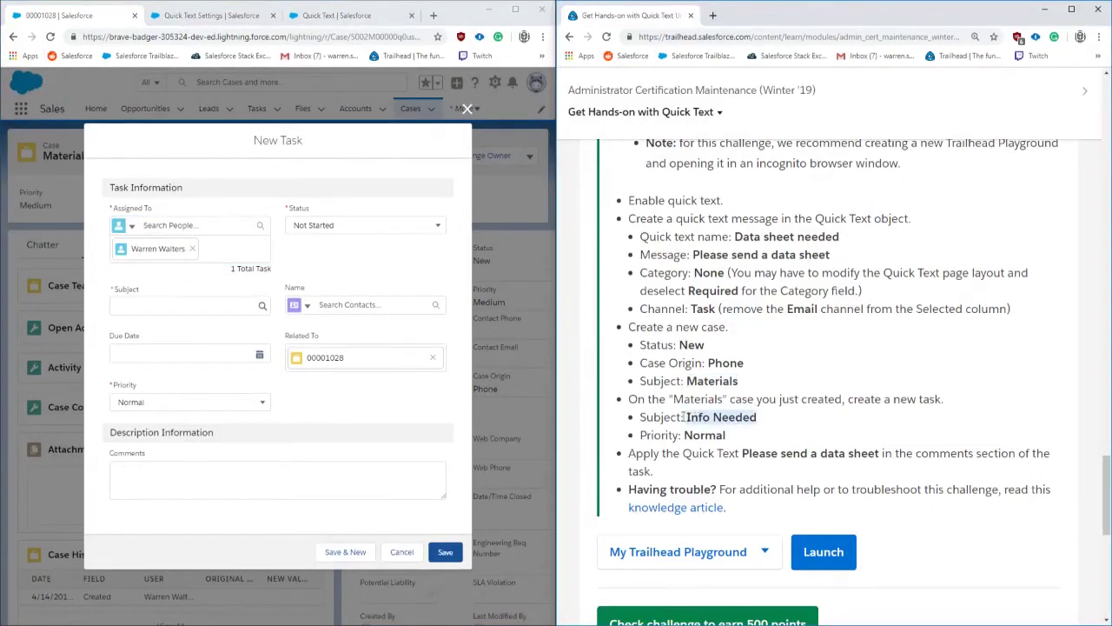
key(ctrl+c)
click(192, 305)
key(ctrl+v)
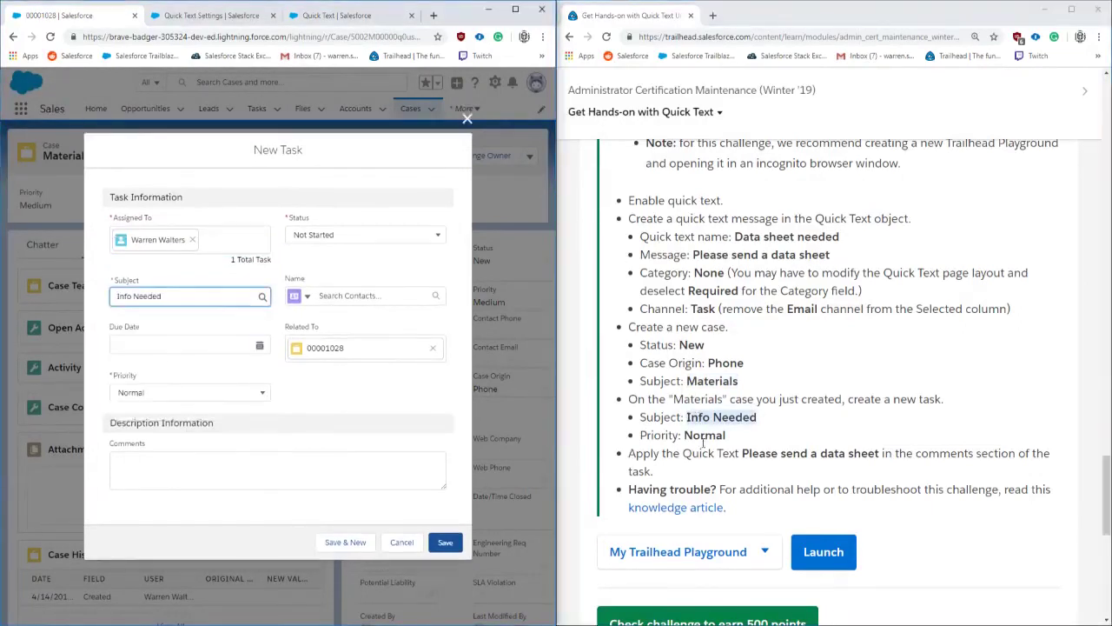
double_click(705, 438)
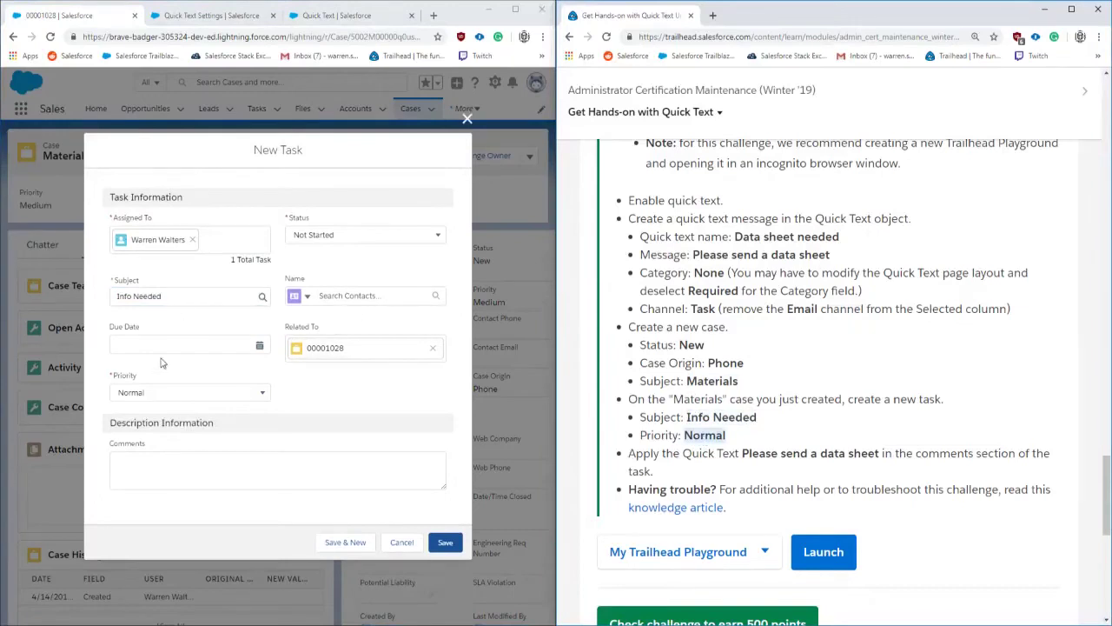
click(751, 447)
scroll(748, 444, down, 1)
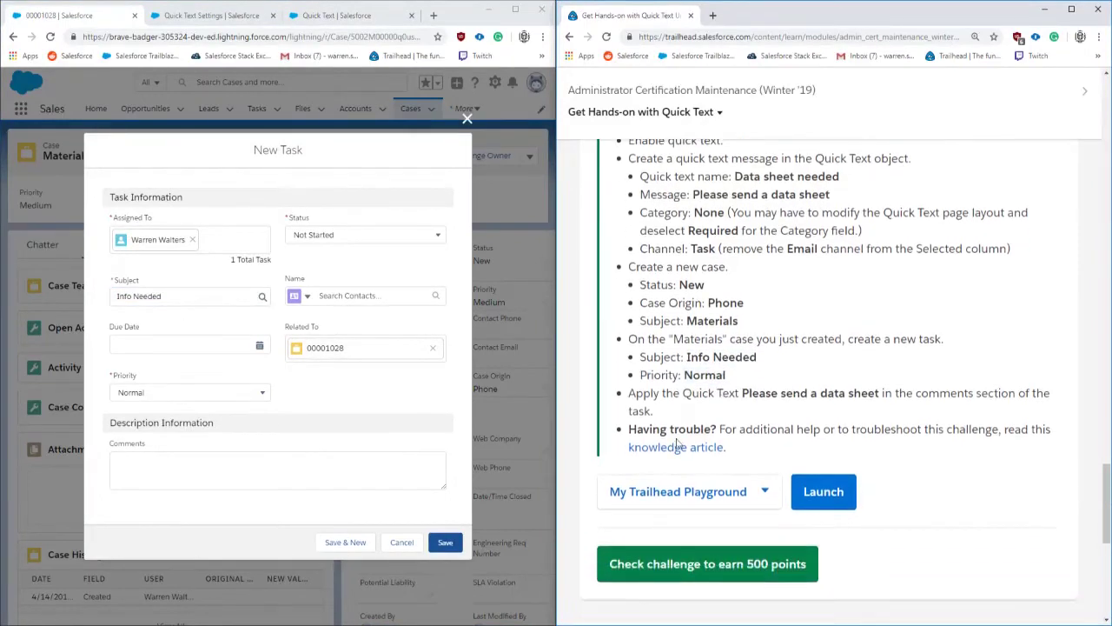
- Insert the 'Data sheet needed' quick text into the task comments and save the task
click(254, 464)
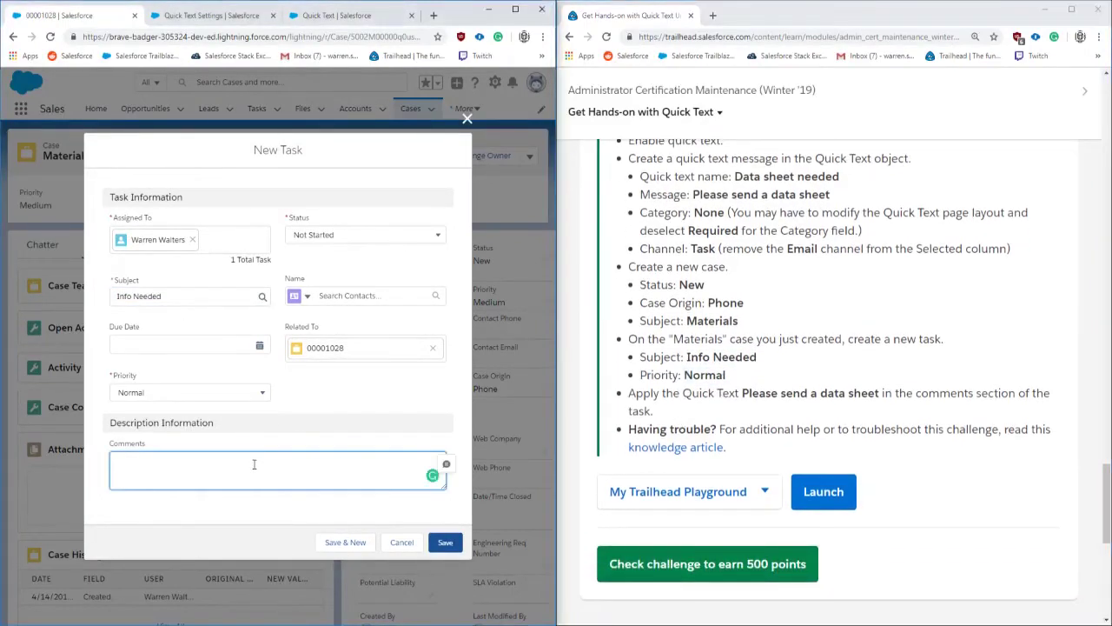
click(443, 464)
click(443, 464)
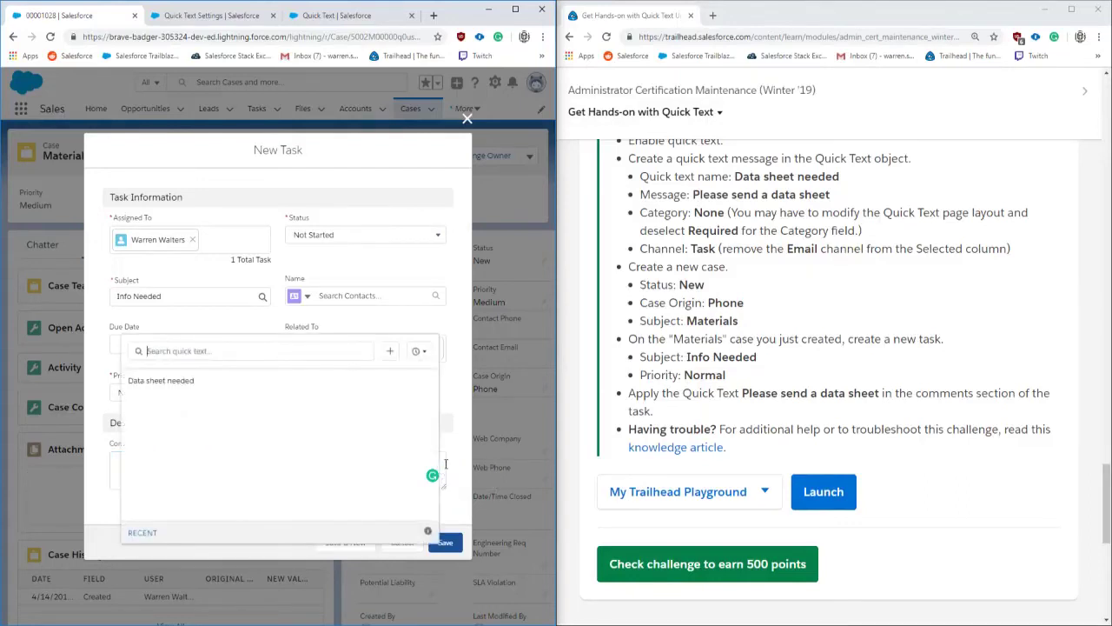
click(185, 384)
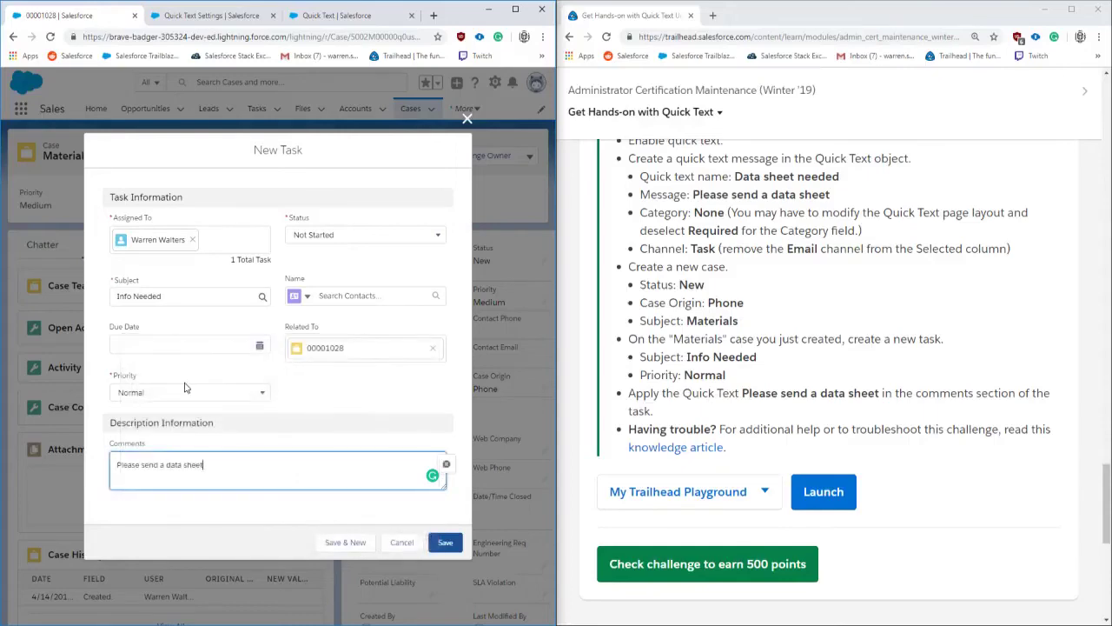
click(442, 543)
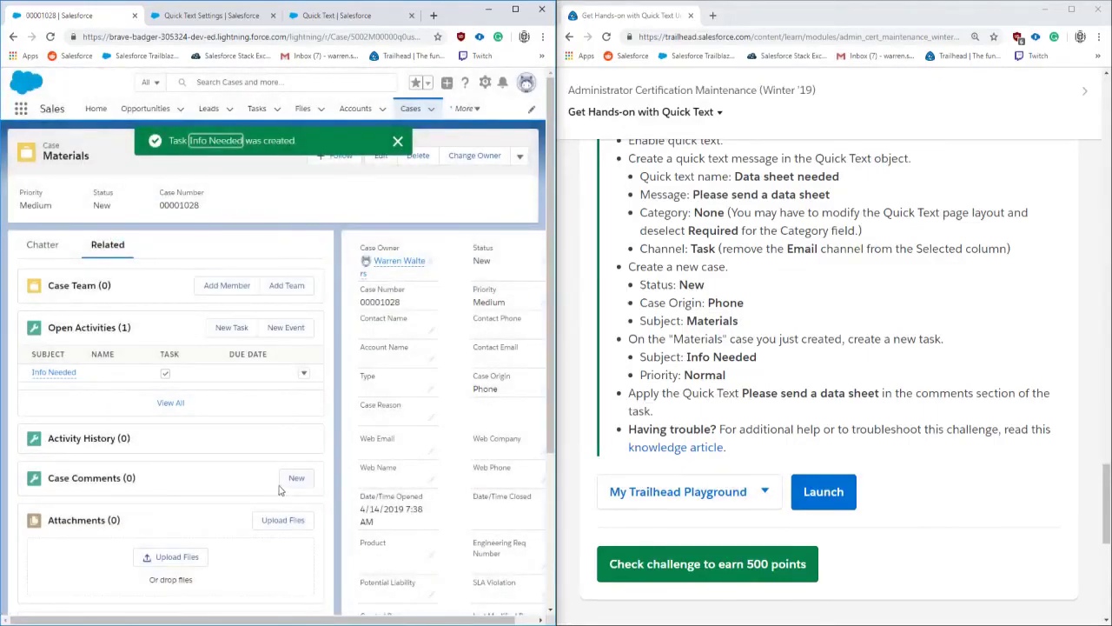
- Run Trailhead's 'Check challenge to earn 500 points' verification for the Quick Text challenge
scroll(197, 434, down, 3)
scroll(197, 434, down, 2)
scroll(178, 432, up, 5)
click(660, 564)
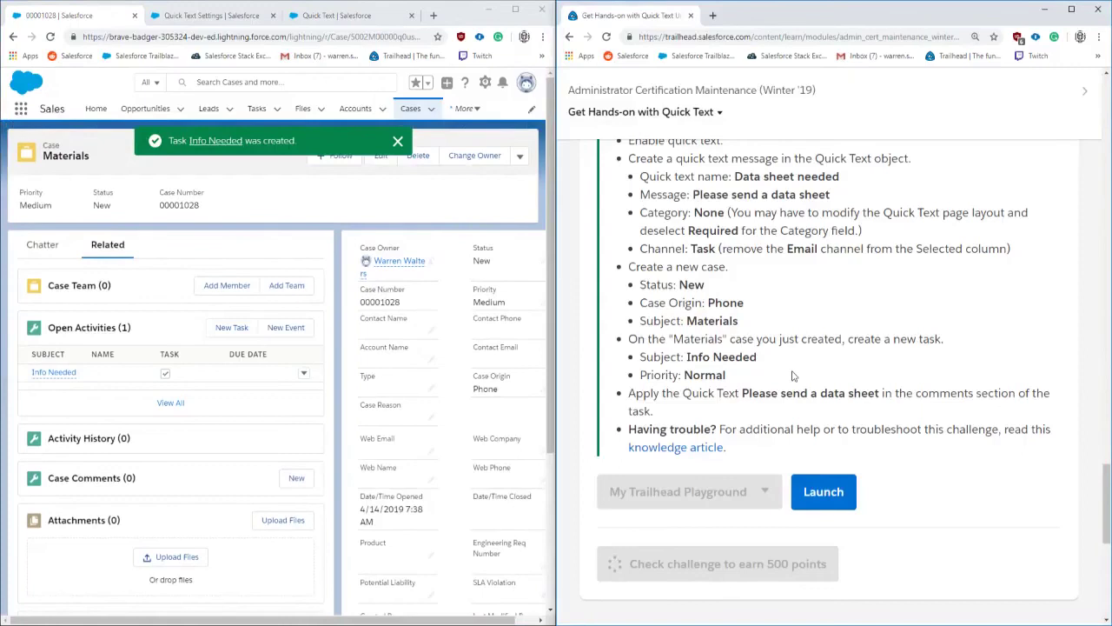